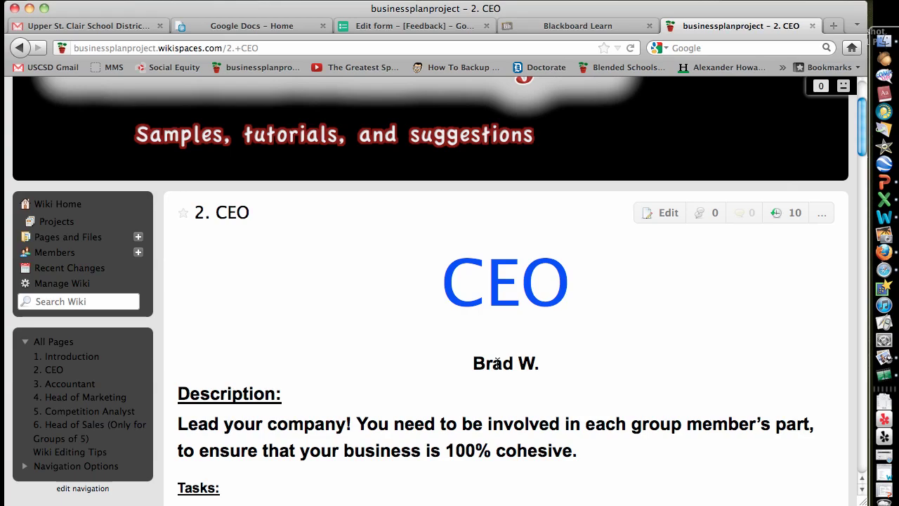
Step: Submit "I'm confused about the advertising techniques." through the feedback form at the end of the CEO page
scroll(497, 362, down, 20)
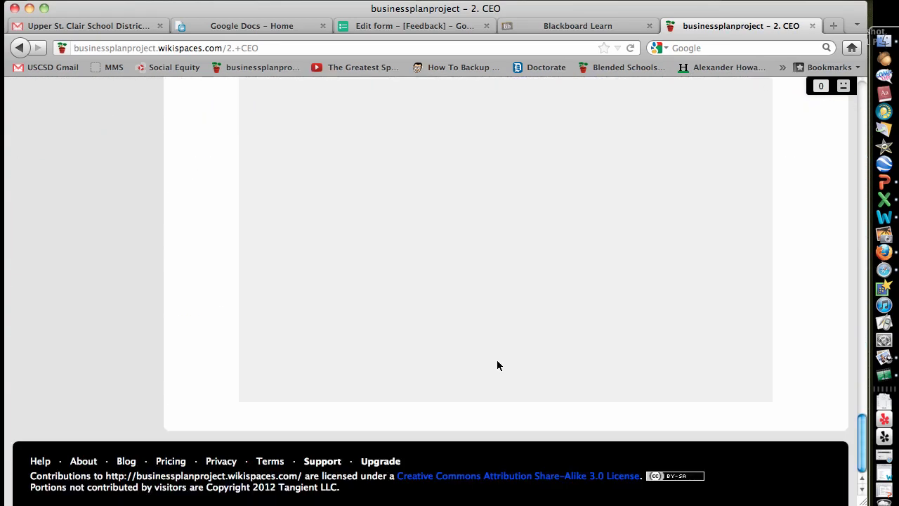
scroll(497, 365, up, 10)
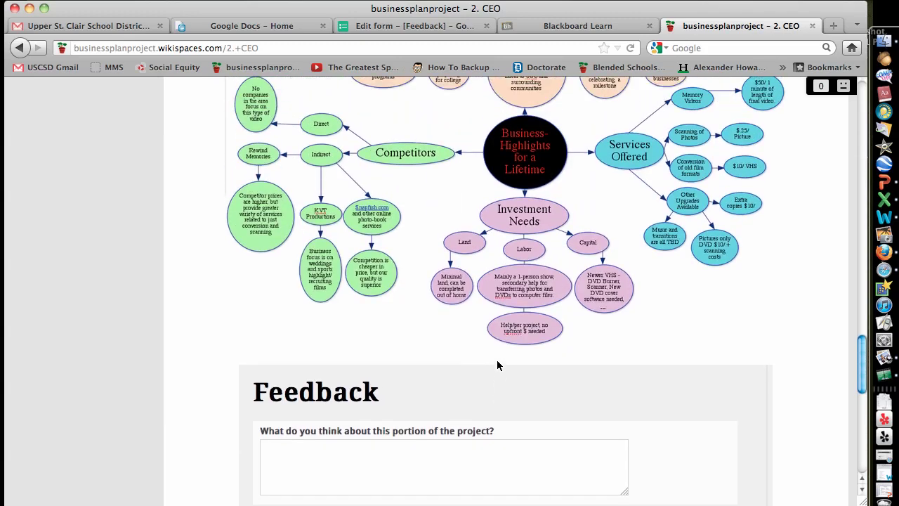
scroll(496, 365, up, 2)
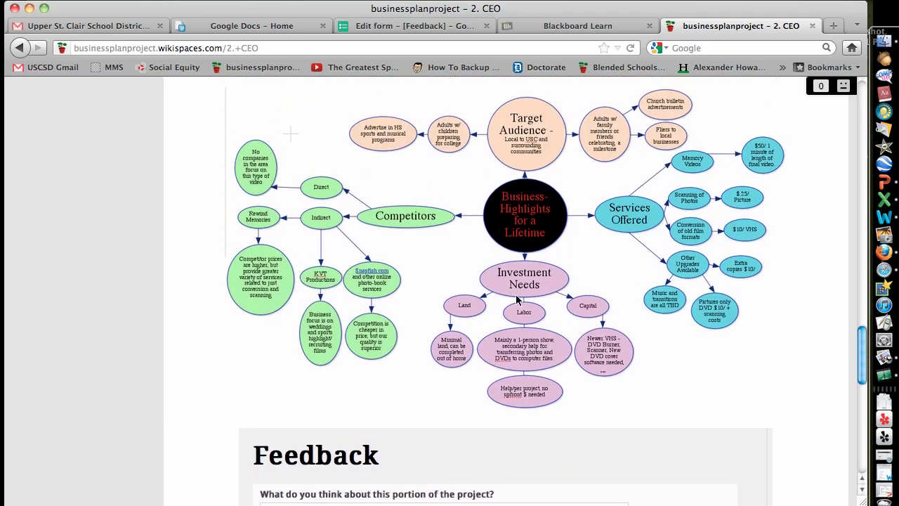
scroll(440, 272, down, 5)
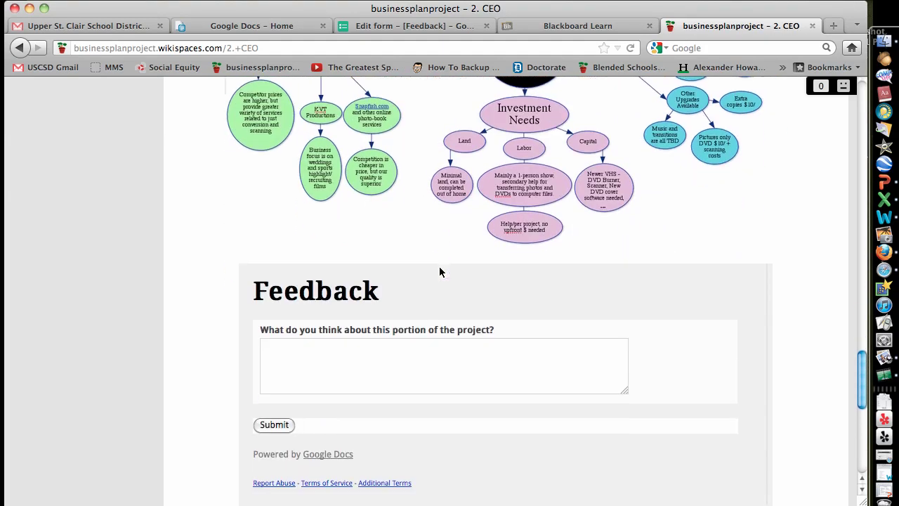
scroll(439, 272, down, 2)
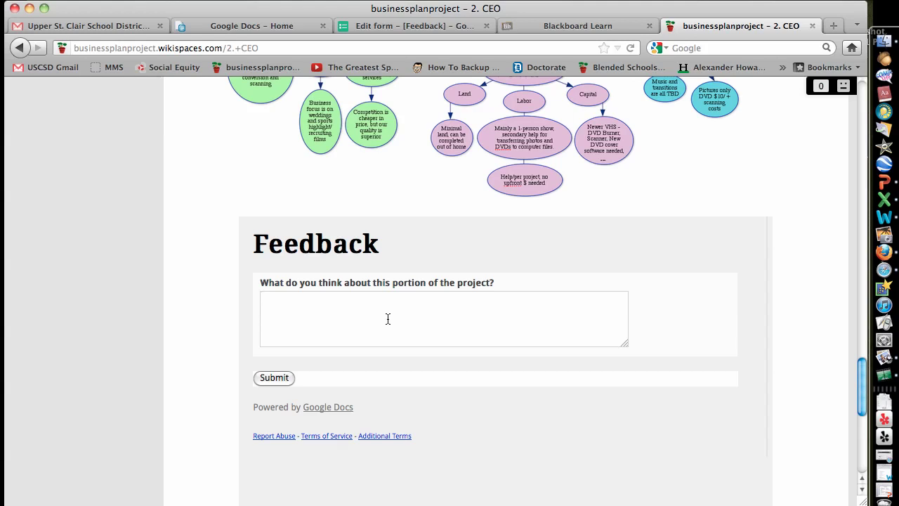
text(I'm confused about the)
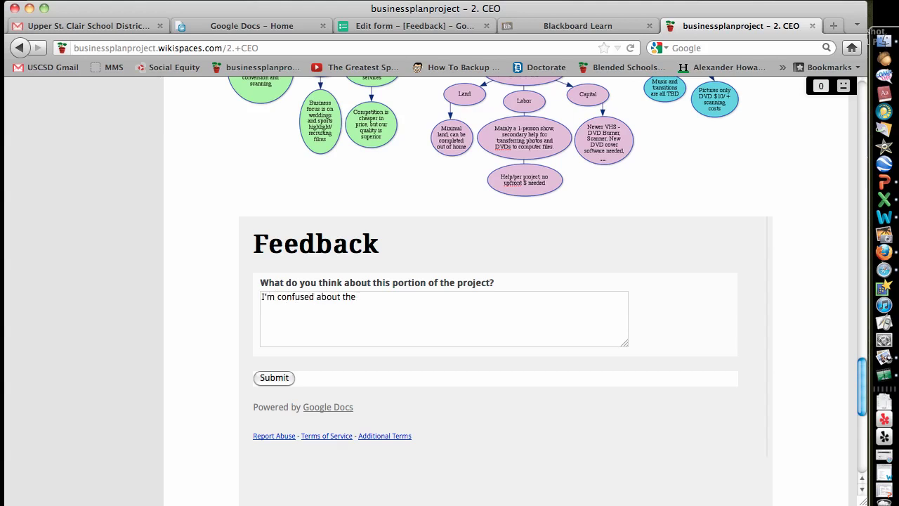
text( advertising techniqu)
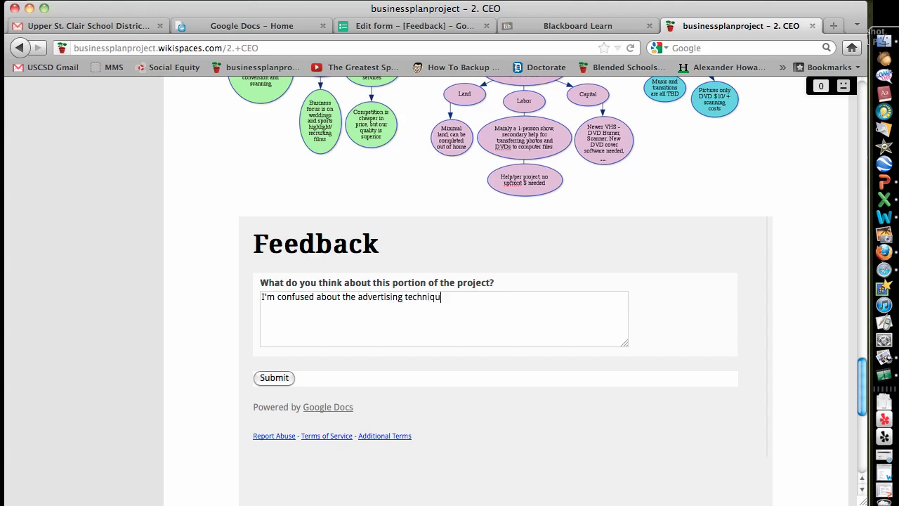
text(es.)
click(287, 382)
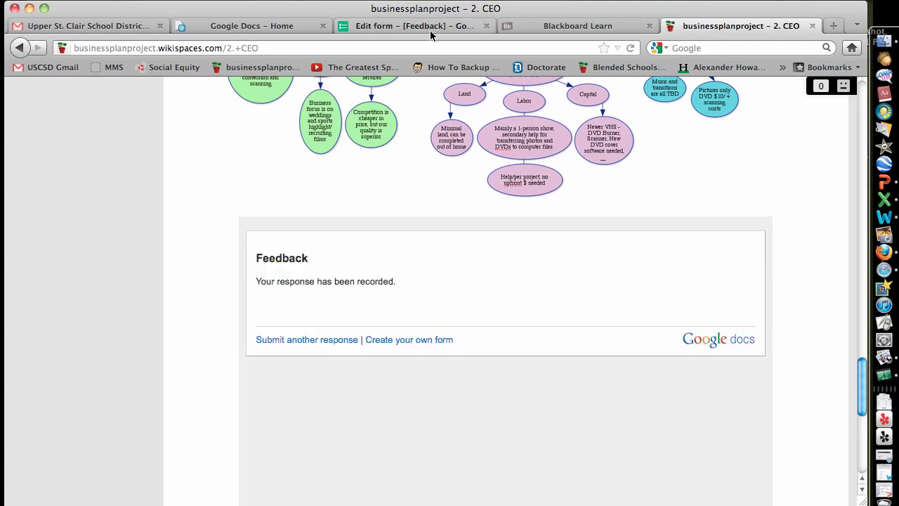
Step: Open the response spreadsheet of the Feedback form to view the submitted answers
click(429, 28)
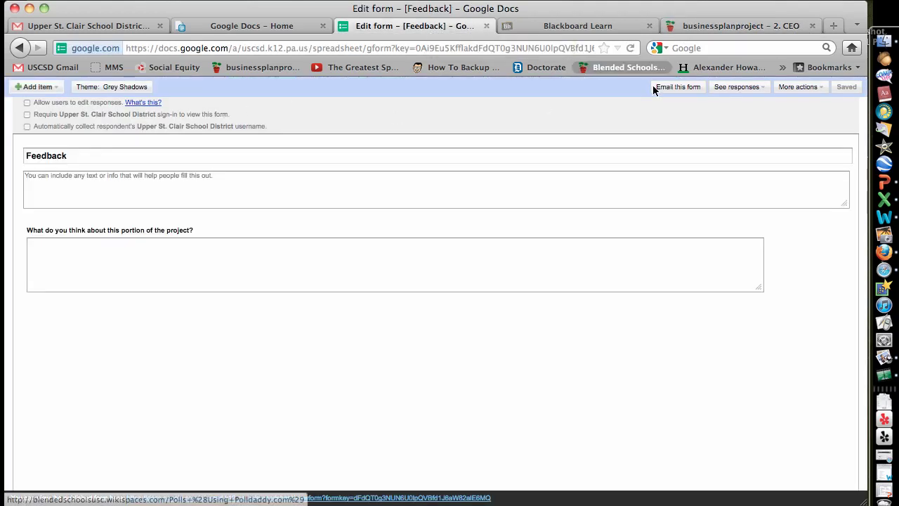
click(730, 87)
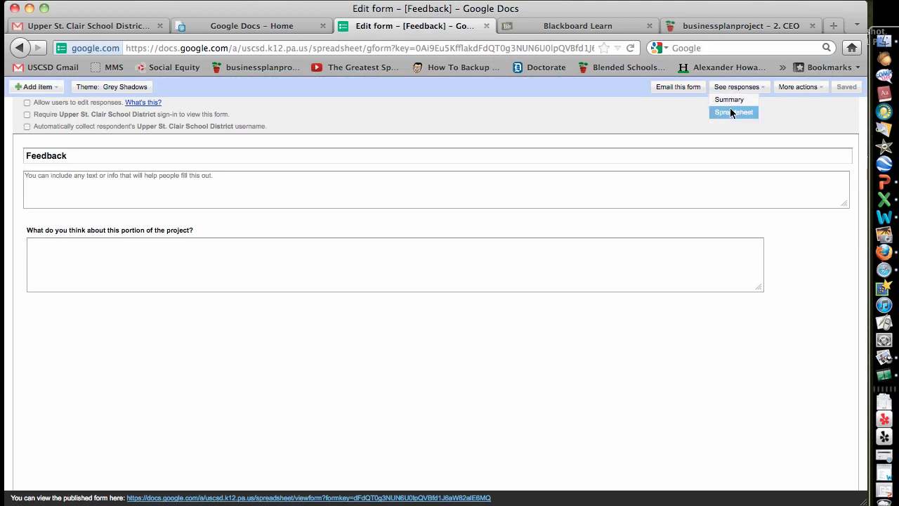
click(730, 109)
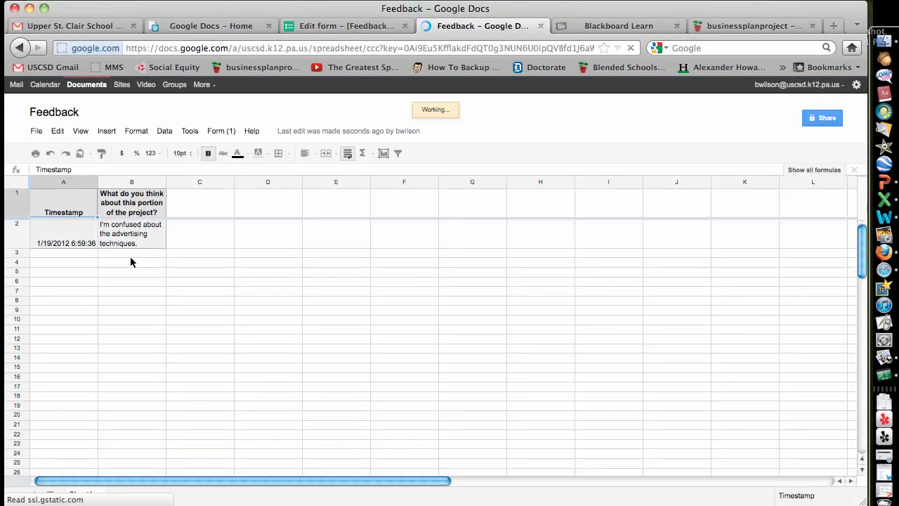
Step: Submit another response on the CEO page reading "Hey, great job! I love your idea, and I think it would be a big hit!"
click(781, 25)
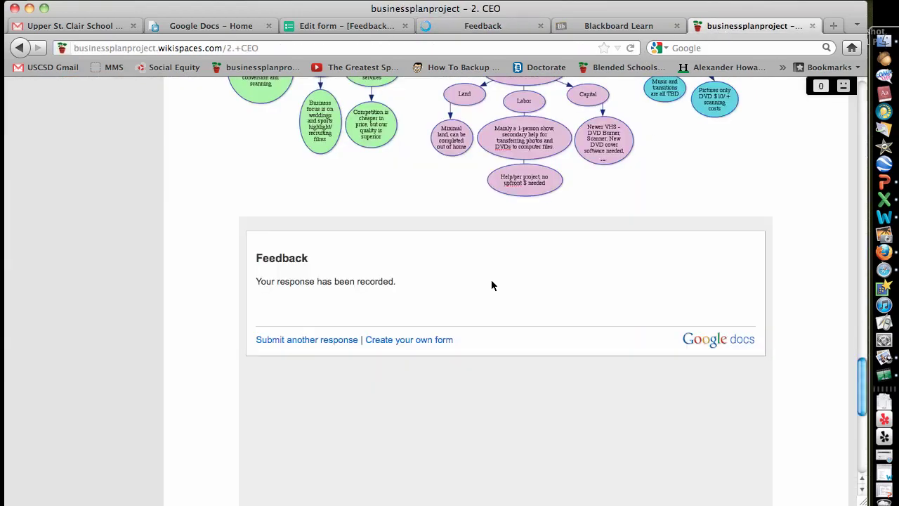
click(329, 340)
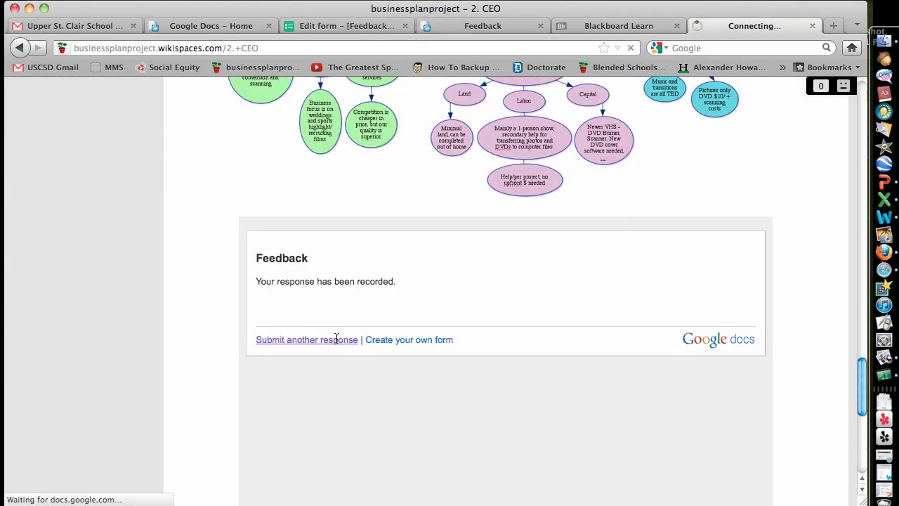
text(Hey, g)
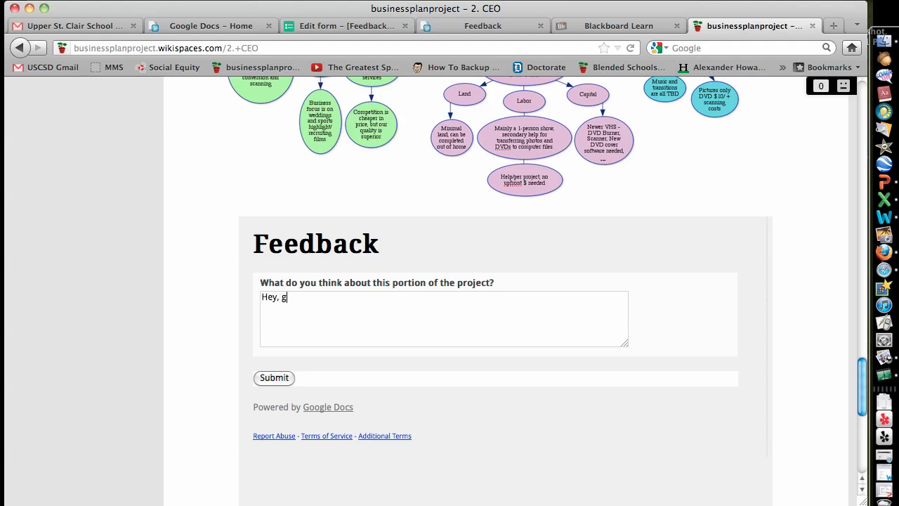
text(reat job!  I love your idea,)
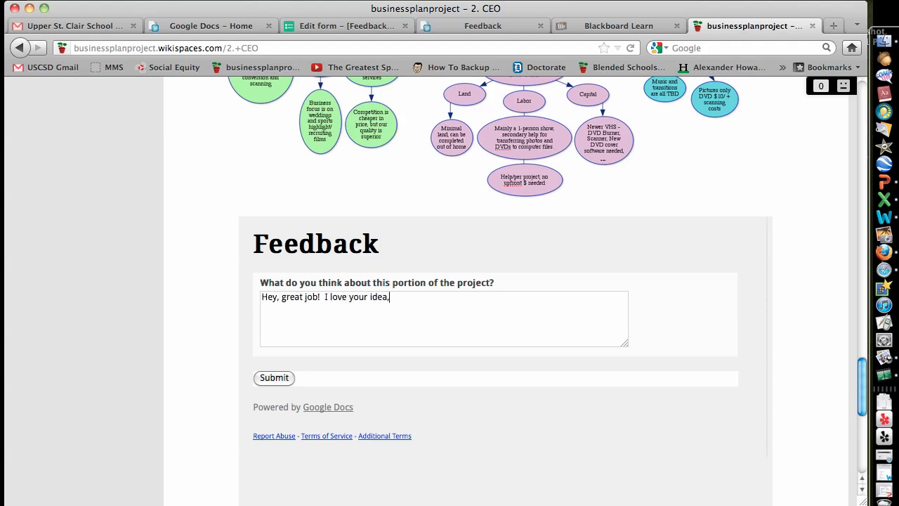
text( and I think it would )
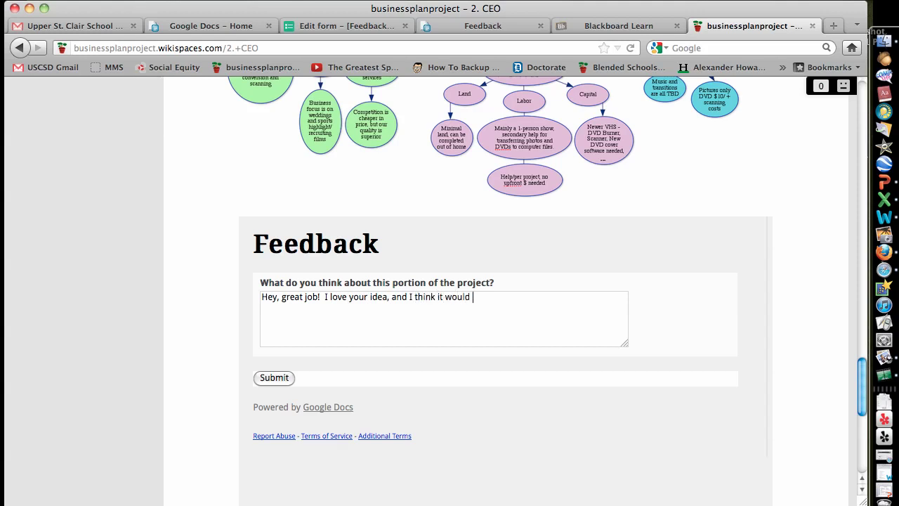
text(be a big hit!)
click(273, 378)
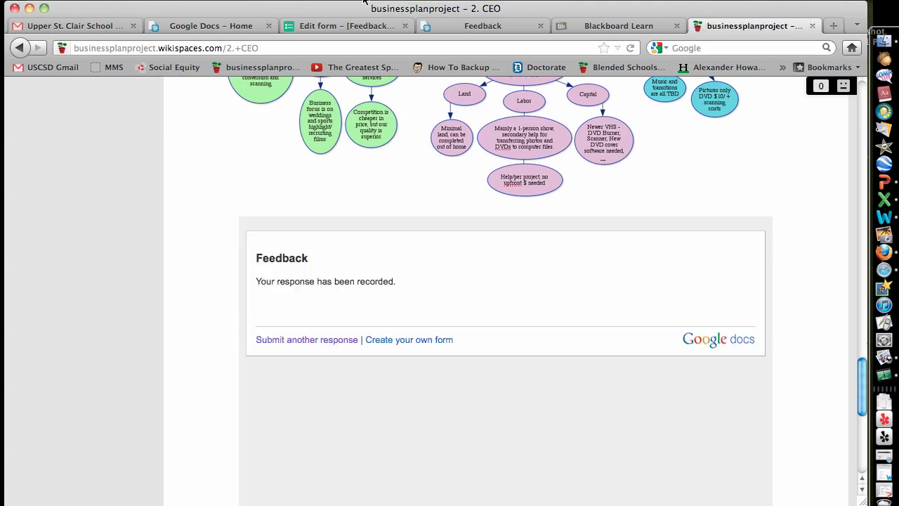
Step: Check the Feedback response spreadsheet, and bring up a blank feedback form again on the CEO wiki page
click(481, 26)
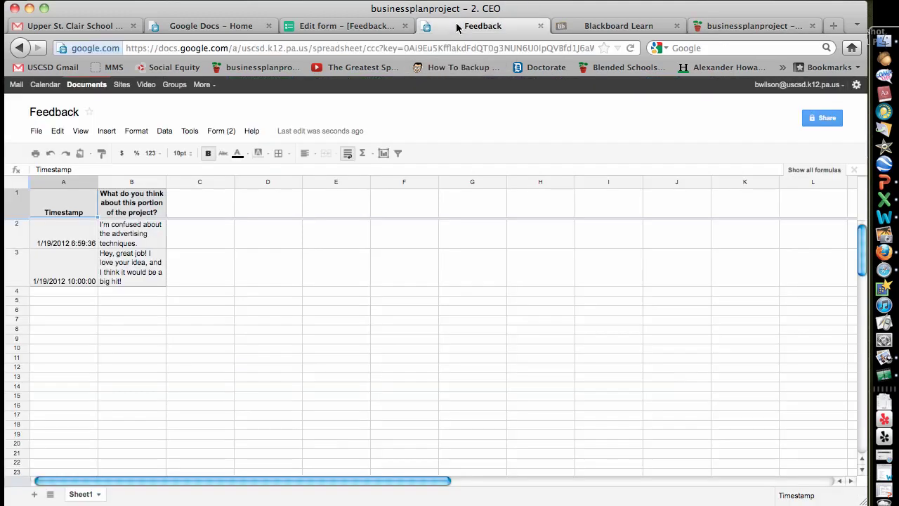
click(753, 28)
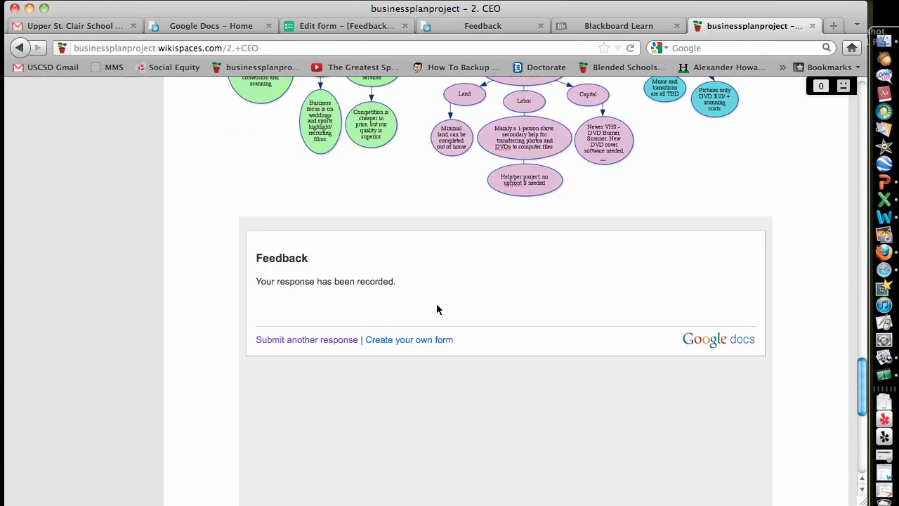
click(327, 342)
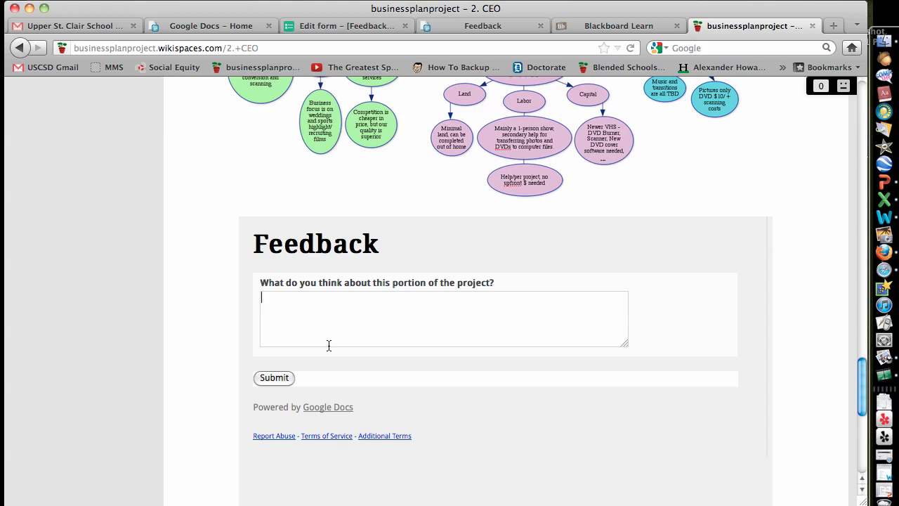
scroll(328, 345, up, 3)
click(295, 359)
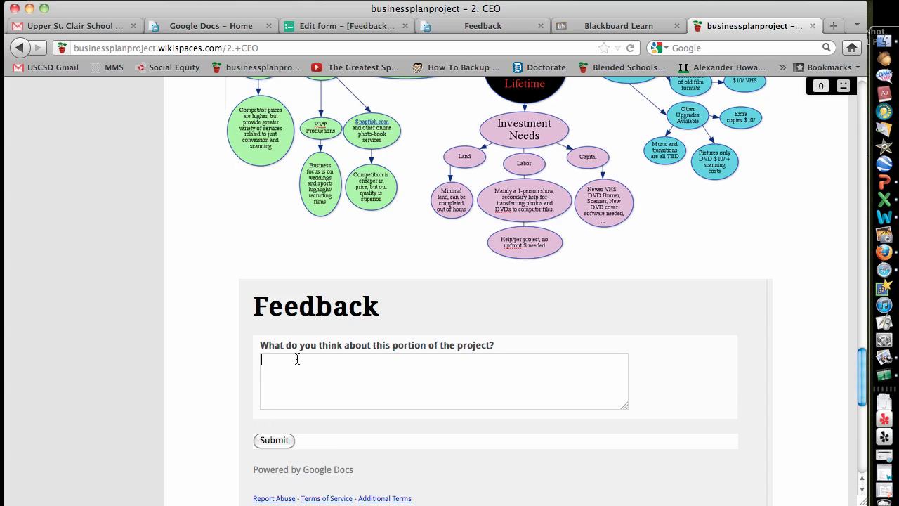
scroll(307, 305, up, 10)
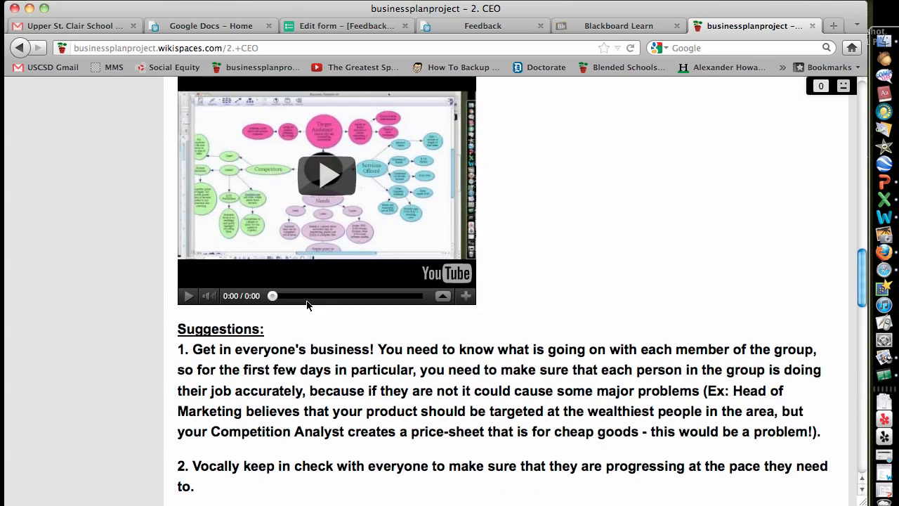
Step: Create a new form from the Google Docs home page and title it "Feedback"
click(254, 26)
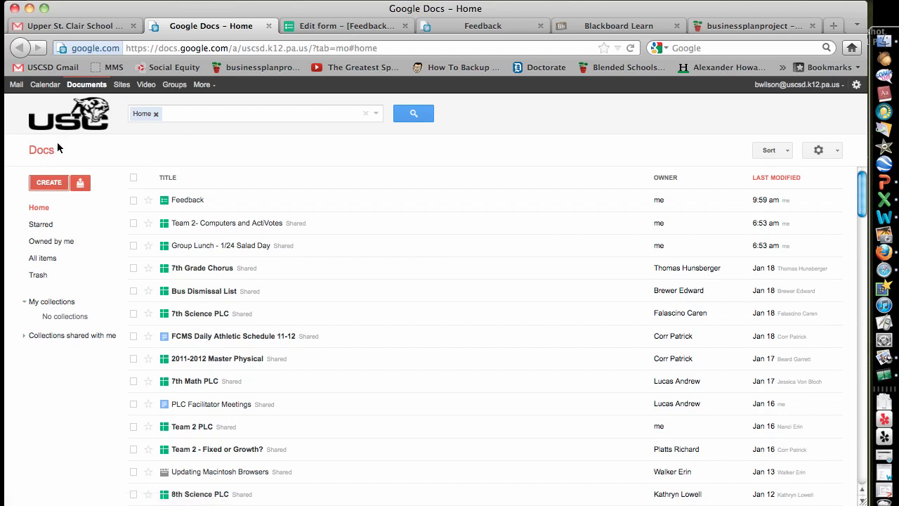
click(55, 184)
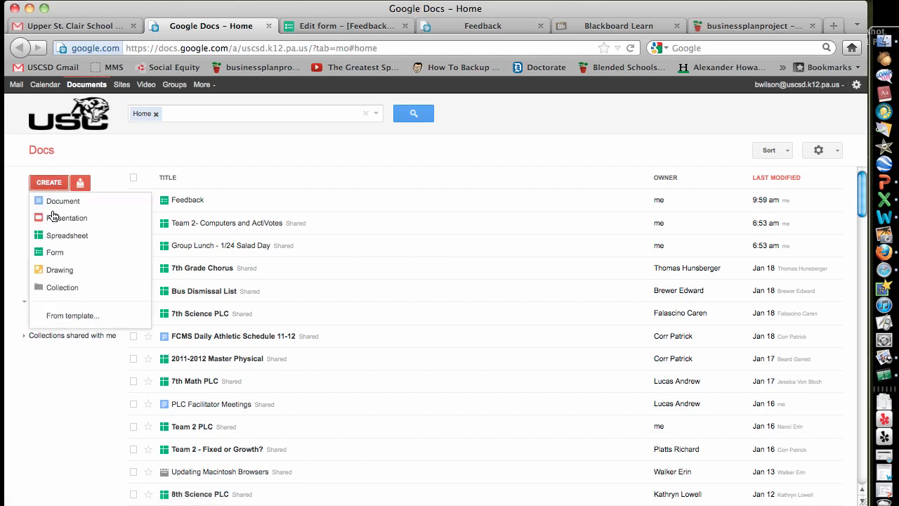
click(55, 251)
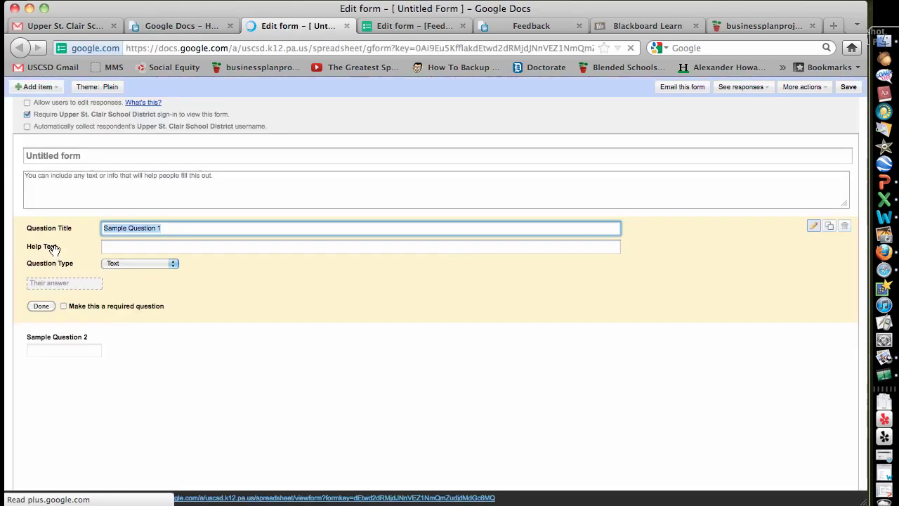
click(122, 157)
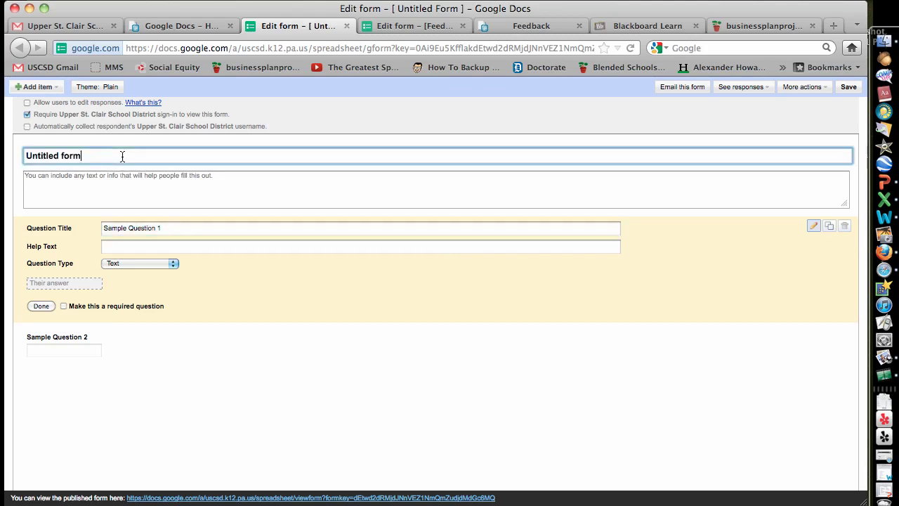
triple_click(122, 157)
text(Feedback)
click(159, 176)
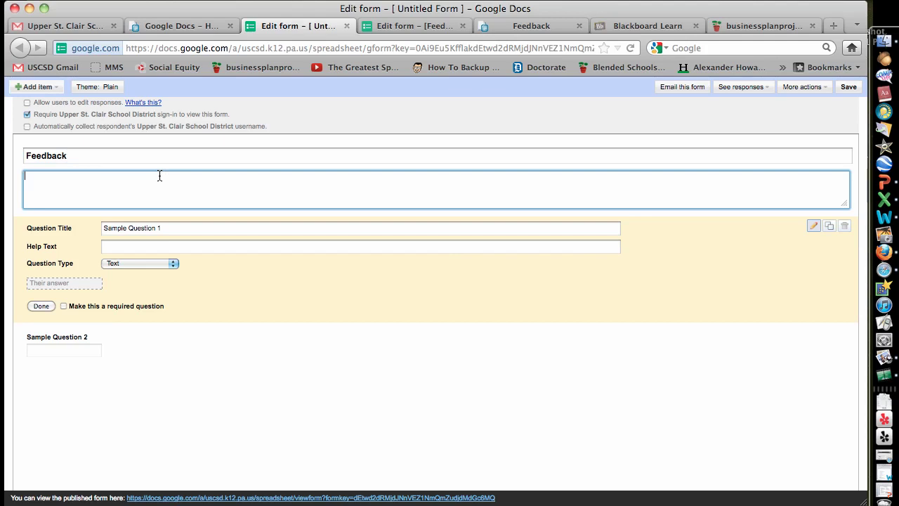
Step: Delete Sample Question 2 from the form and confirm discarding it
click(171, 227)
triple_click(171, 228)
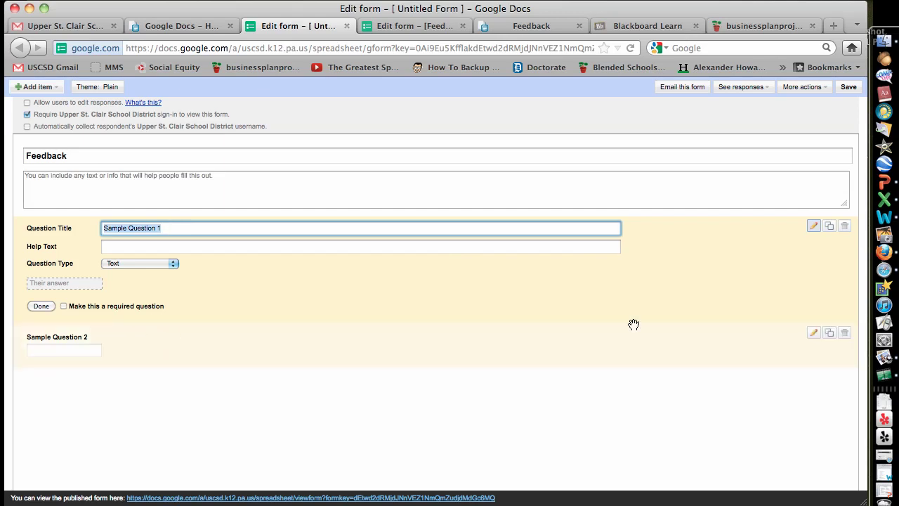
click(844, 333)
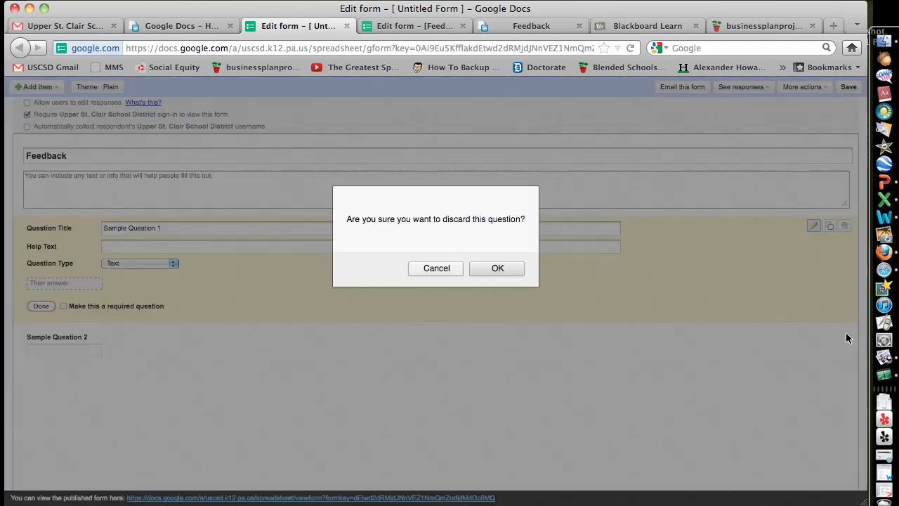
click(513, 270)
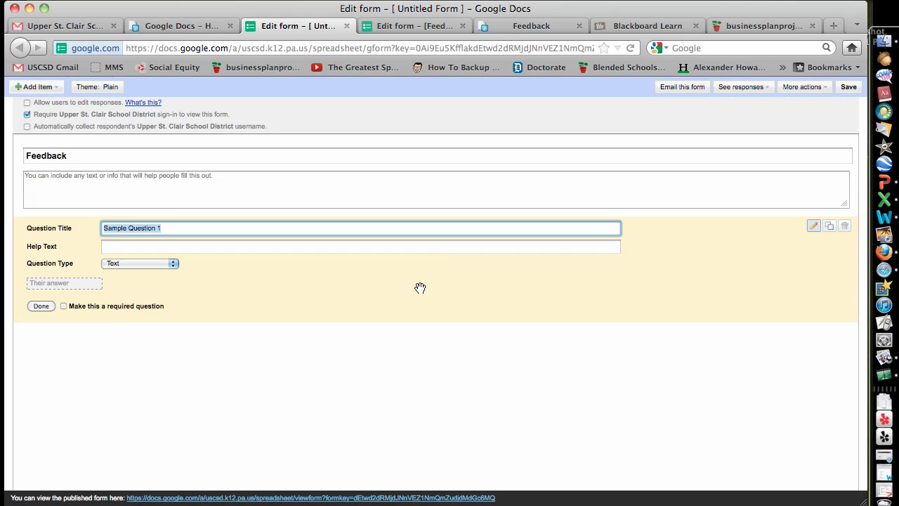
Step: Try "What do you think of this portion of the project?" as the remaining question's title and clear the title
text(Wh)
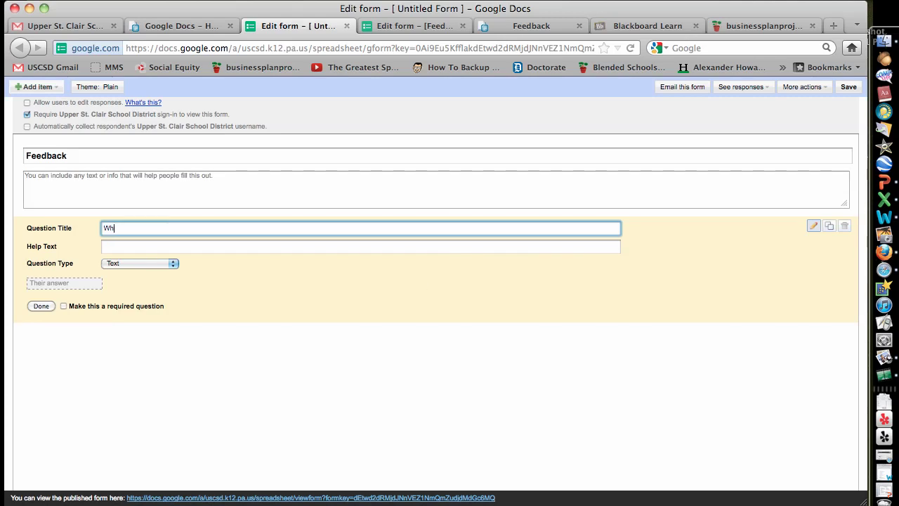
text(at do you think of this portion of the project?)
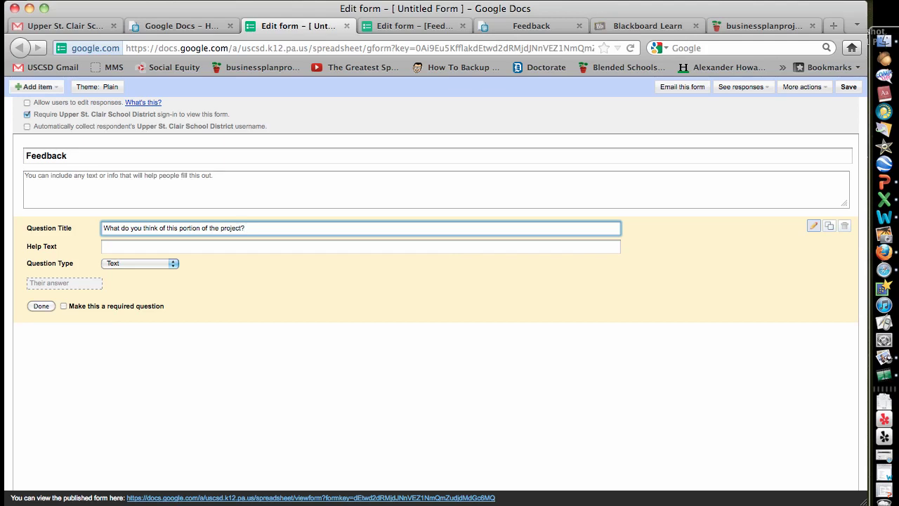
drag(304, 228, 42, 230)
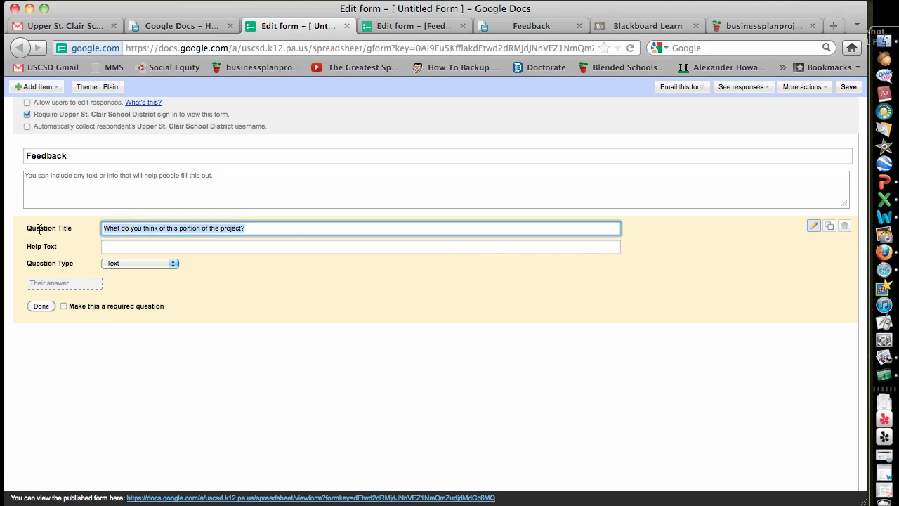
key(BackSpace)
Step: Set the remaining question's type to Paragraph text
click(120, 263)
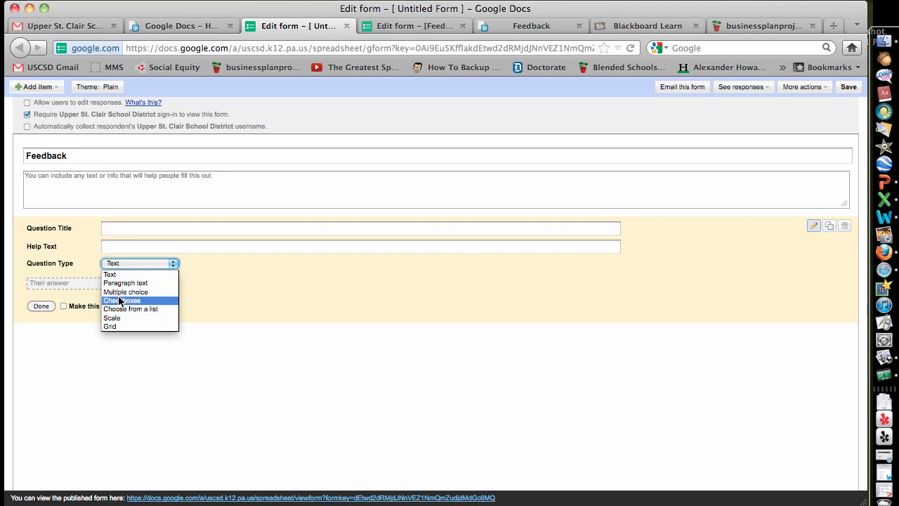
click(120, 283)
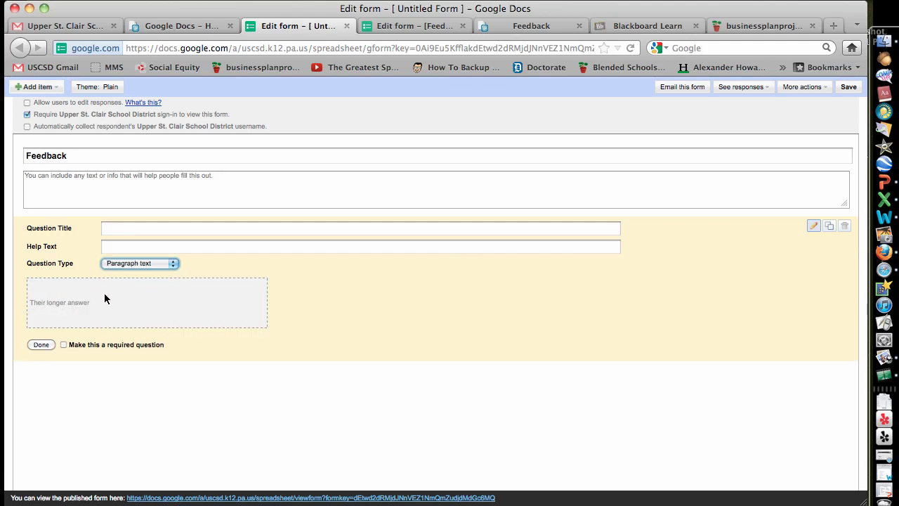
Step: Finish editing the question, preview the Books Modern theme without applying it, and apply the Spices theme to the form
click(41, 344)
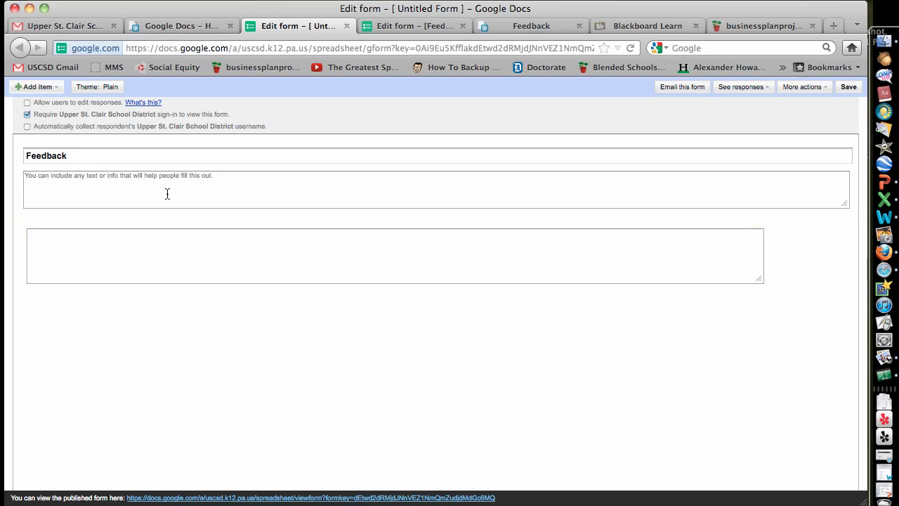
click(102, 88)
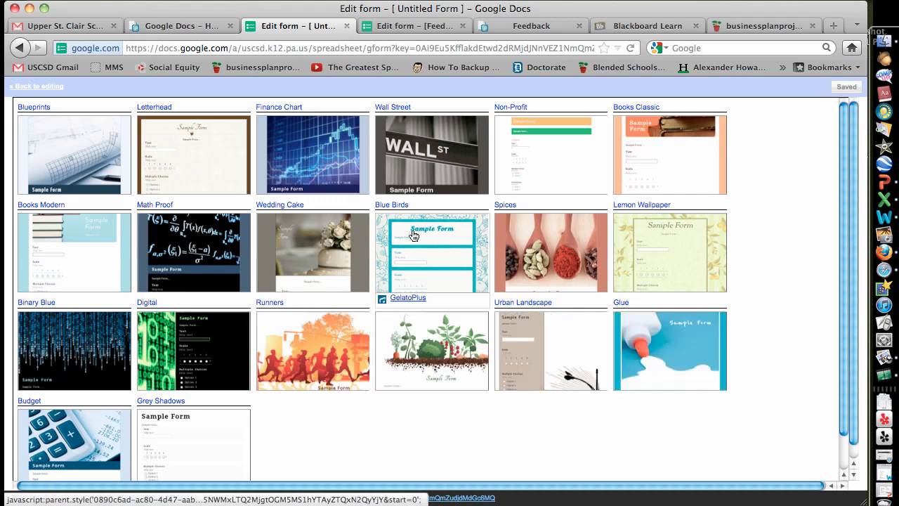
click(67, 249)
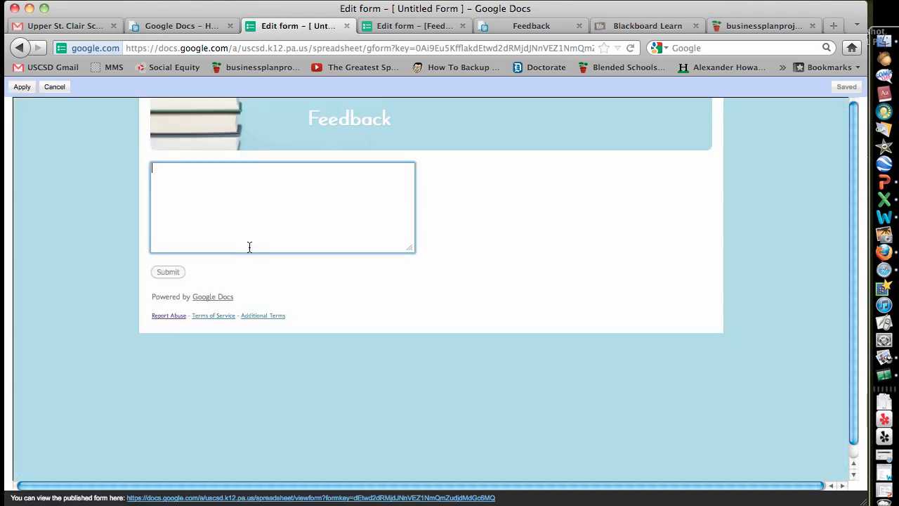
click(48, 88)
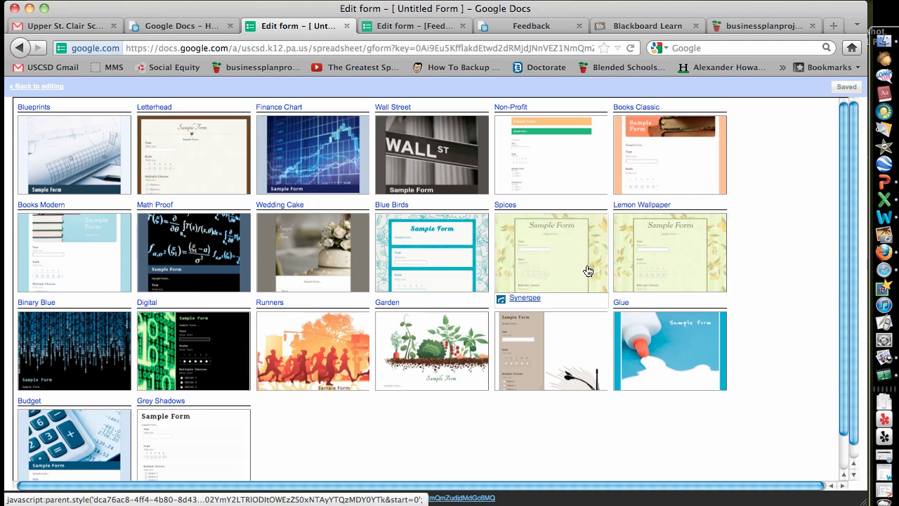
click(582, 270)
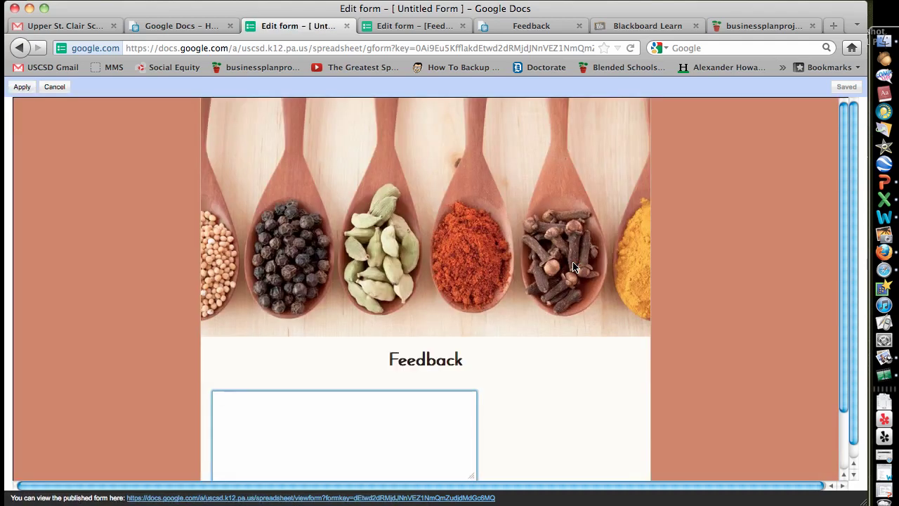
click(21, 87)
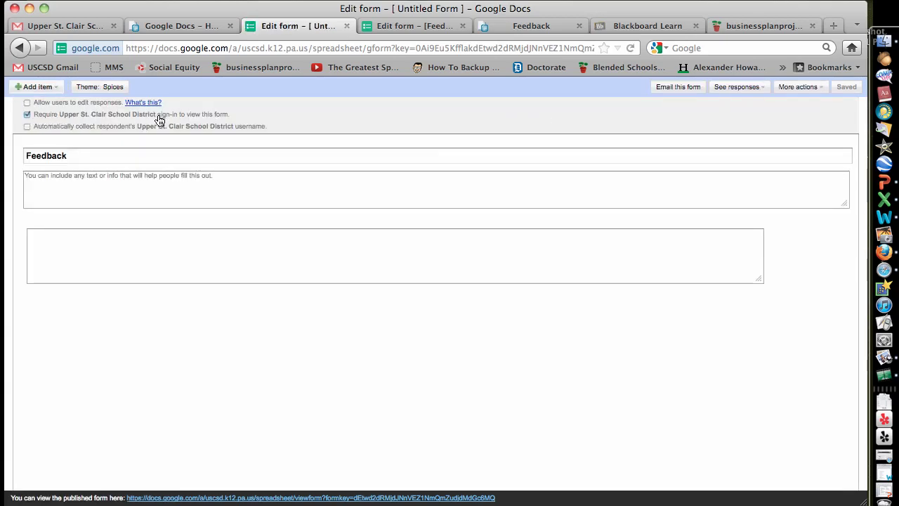
Step: Remove the Upper St. Clair School District sign-in requirement from the form, confirm the change and save the form
click(28, 116)
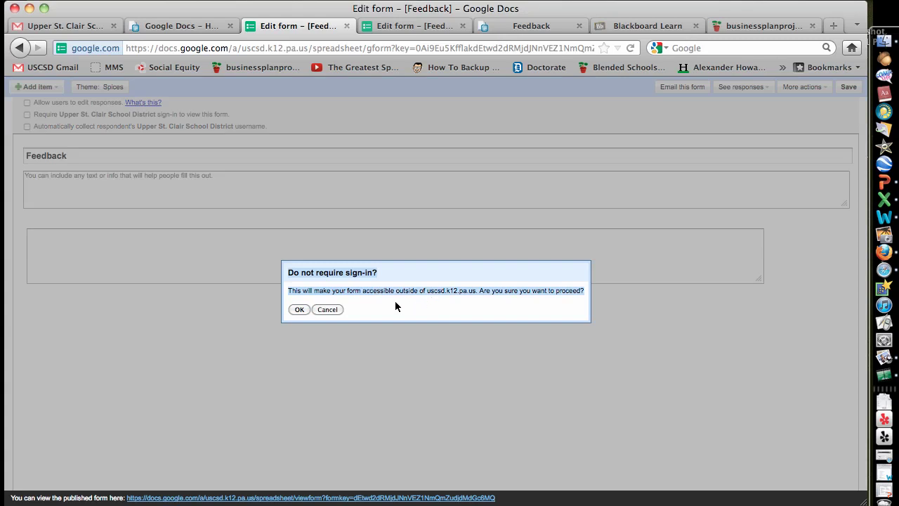
click(300, 310)
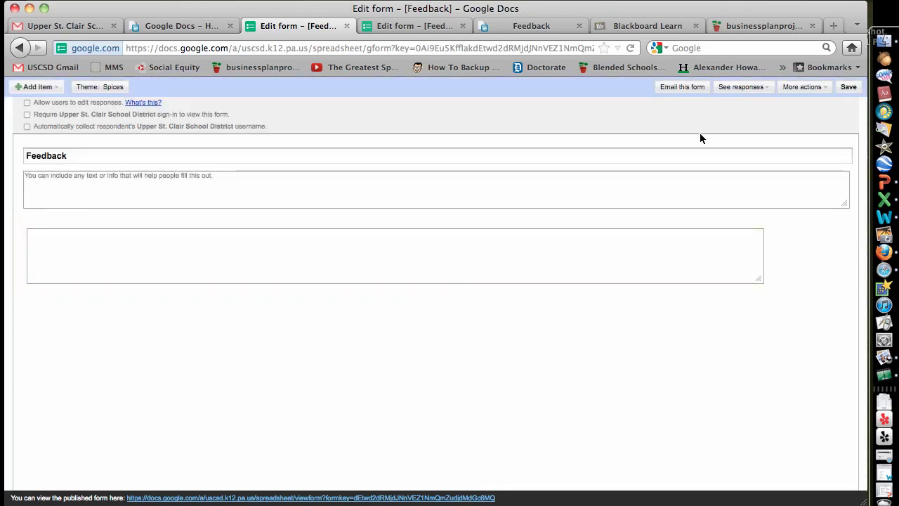
click(849, 88)
Step: Draft "Thanks, have a great day!" as the form's confirmation message, replace it with "Choos" and save the message
click(817, 86)
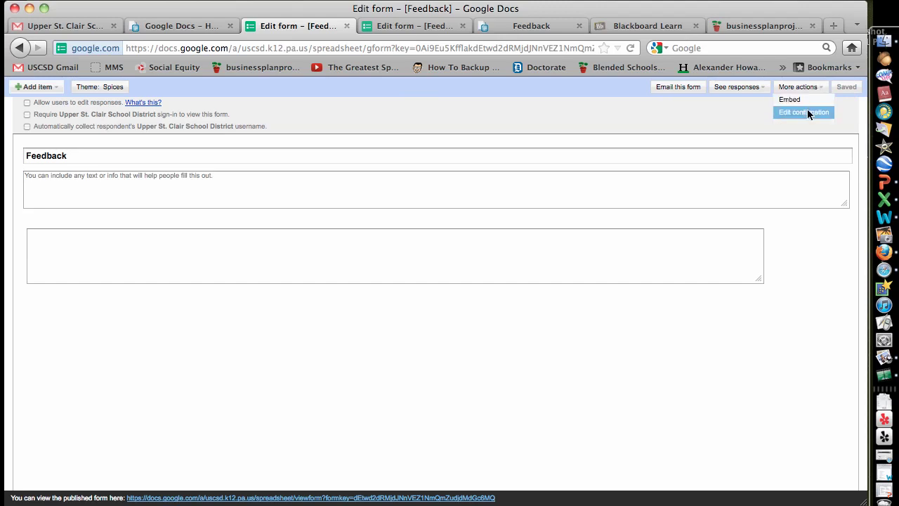
click(807, 112)
drag(476, 258, 223, 217)
key(BackSpace)
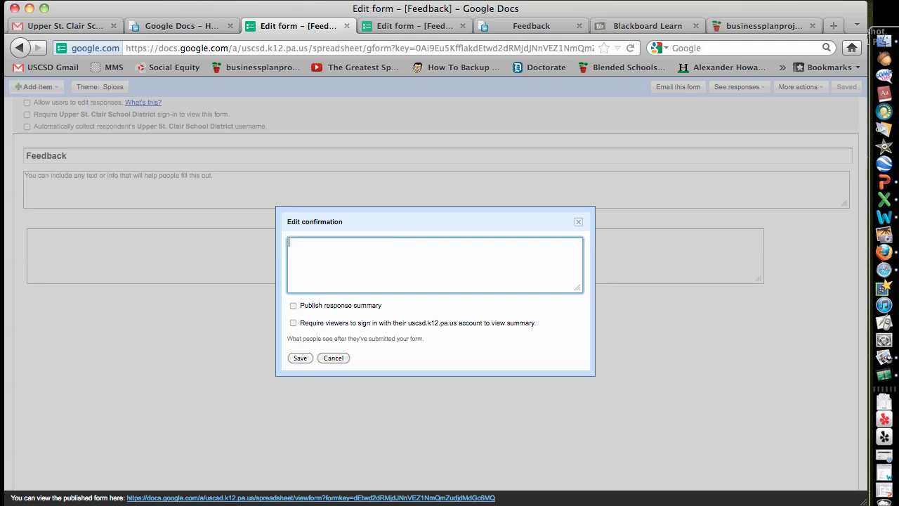
text(Thanks, have a great day!)
key(super+a)
text(Choos)
click(295, 359)
Step: Copy the Feedback form's embed code and switch to the businessplanproject wiki
click(813, 90)
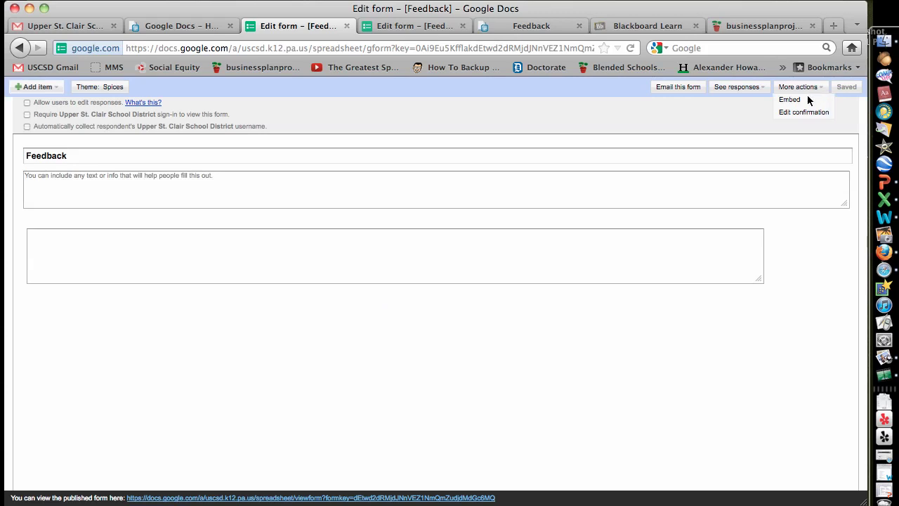
click(805, 100)
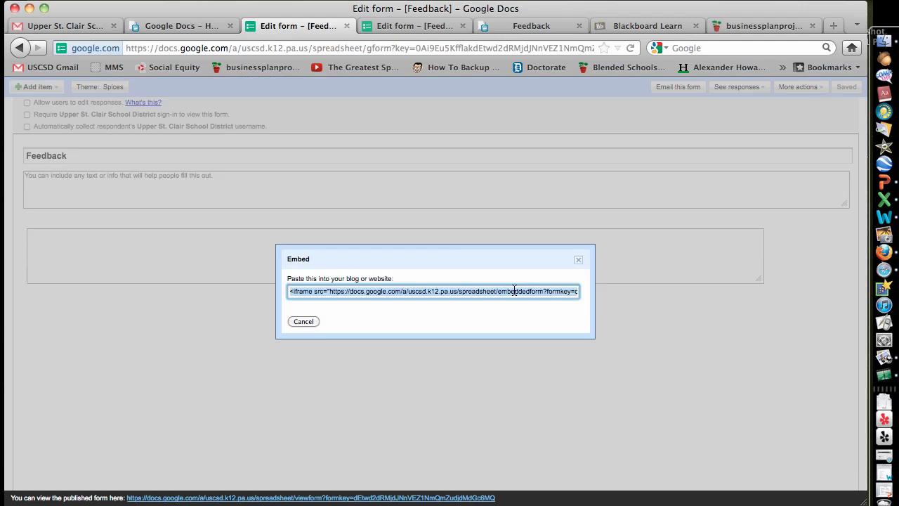
click(732, 31)
Step: Open the wiki's "3. Accountant" page for editing
scroll(543, 232, up, 15)
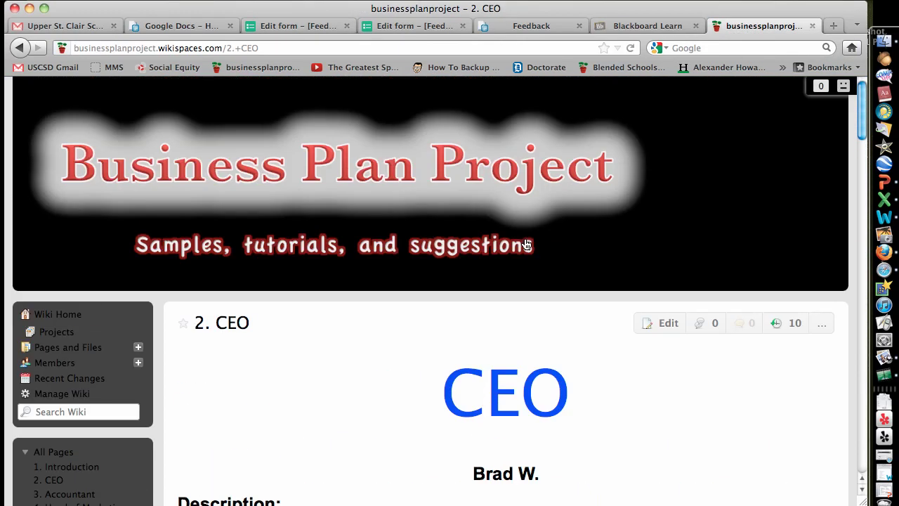
scroll(526, 244, down, 3)
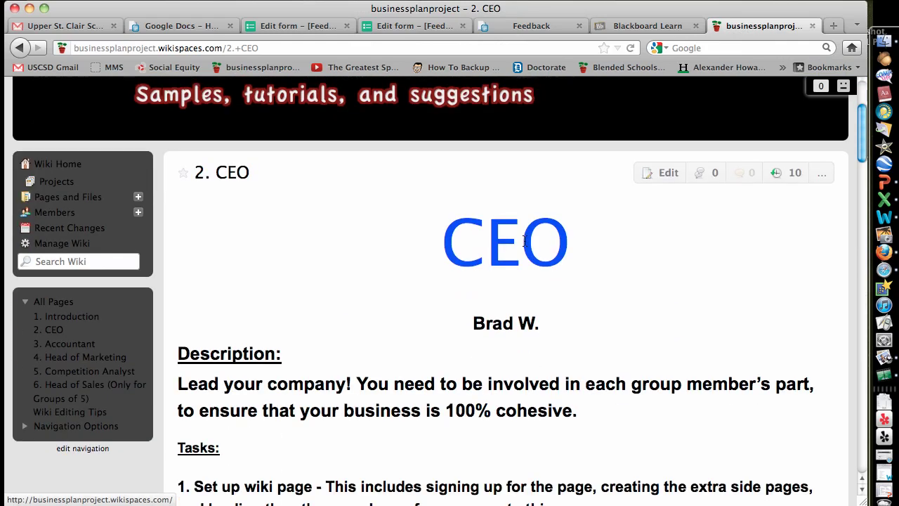
click(63, 346)
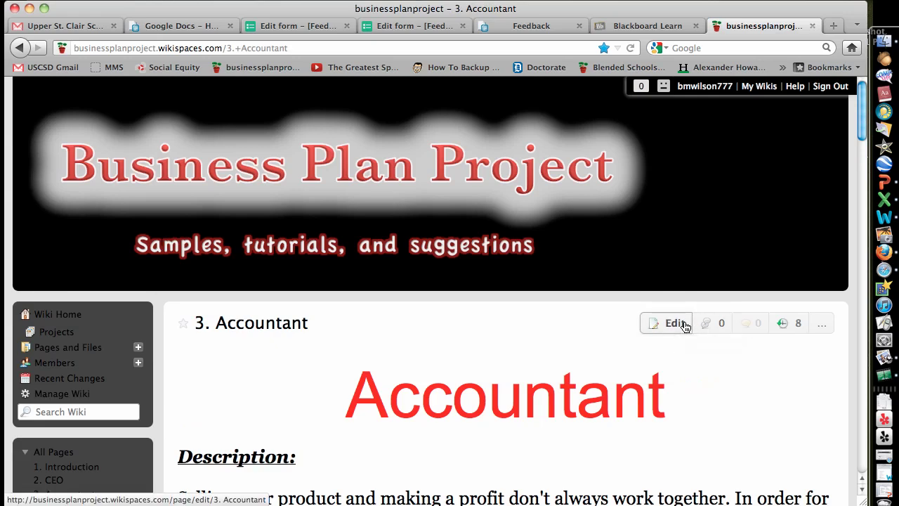
click(674, 323)
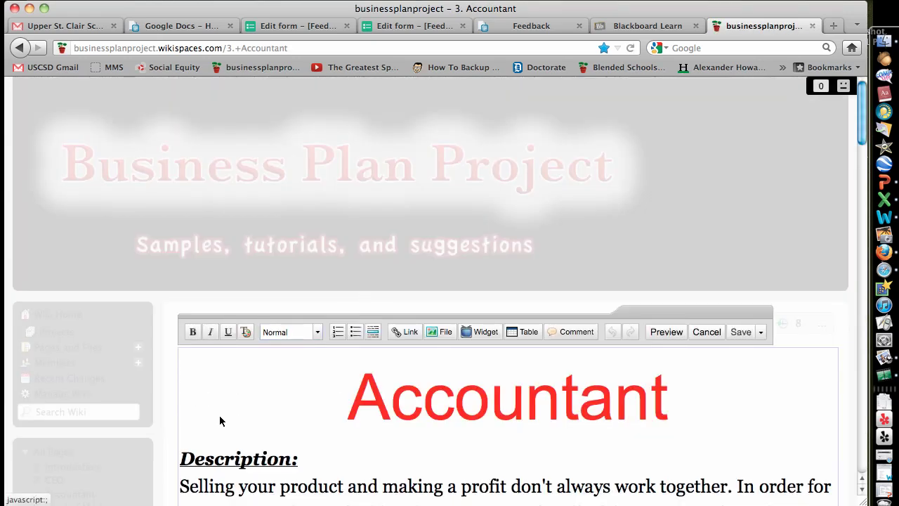
Step: Add the person's name on a new line above the Description heading and strip its bold, italic and underline formatting
click(182, 459)
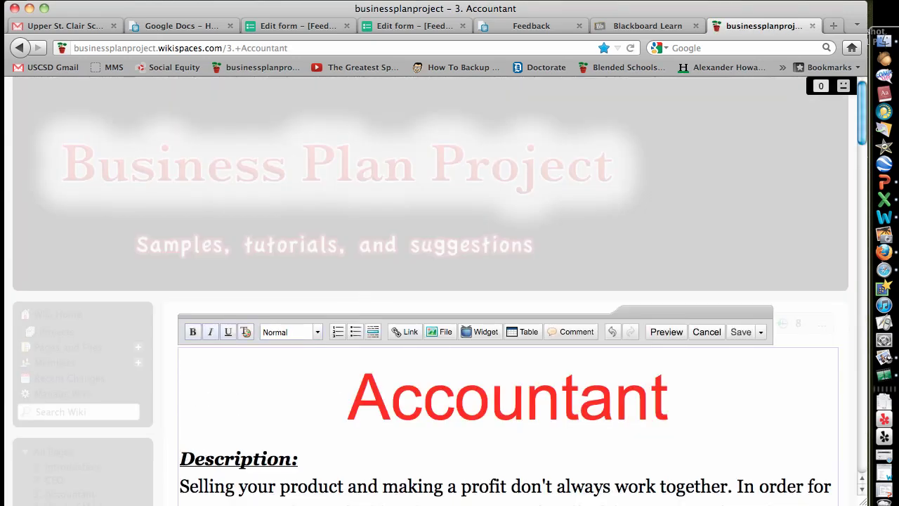
key(Return)
text(Brad )
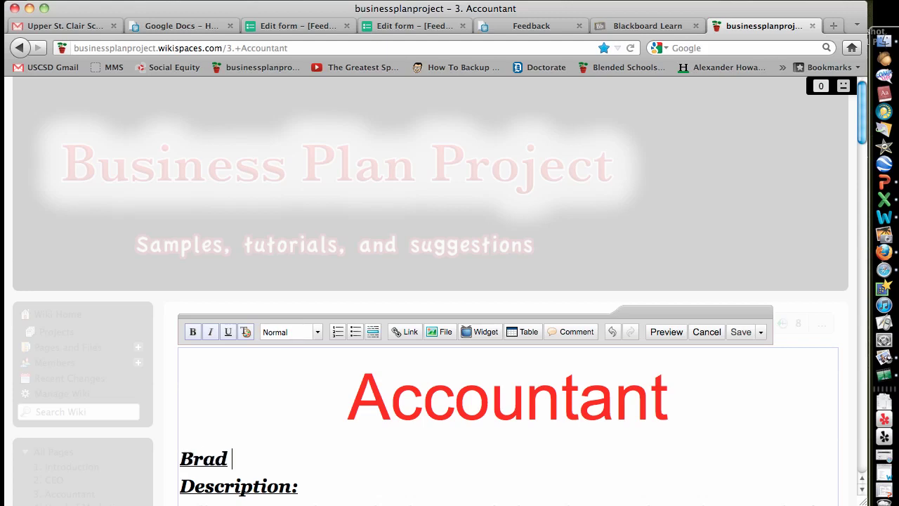
text(W.)
shift+click(181, 461)
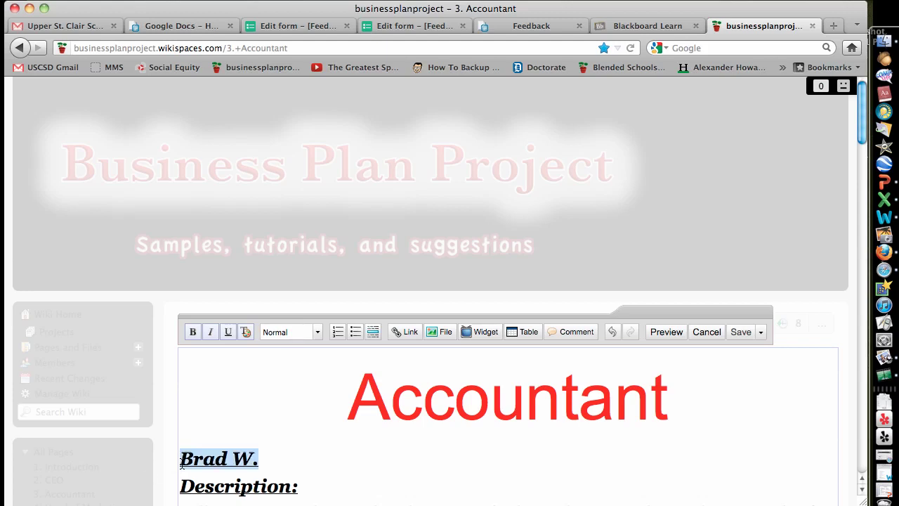
key(super+c)
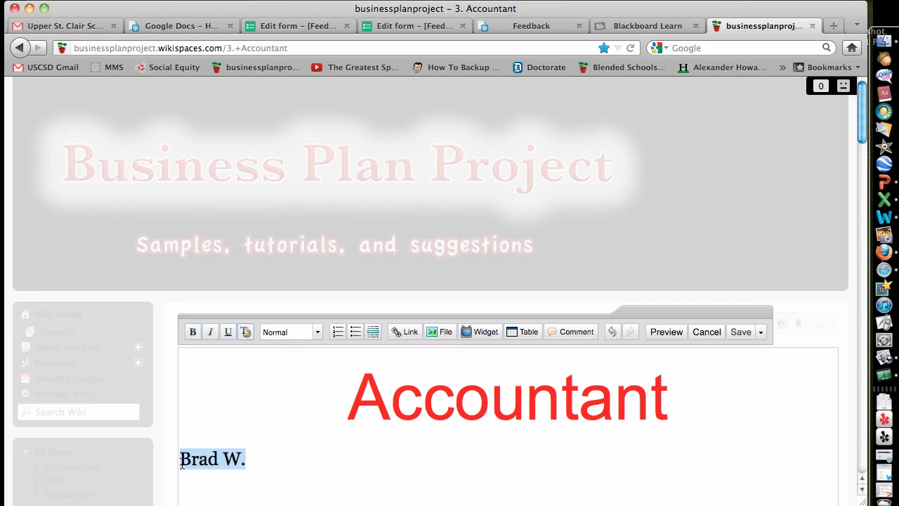
Step: Add two new lines after the closing paragraph about the pizza shop's start-up and monthly costs
scroll(181, 461, down, 3)
click(299, 335)
scroll(299, 336, down, 10)
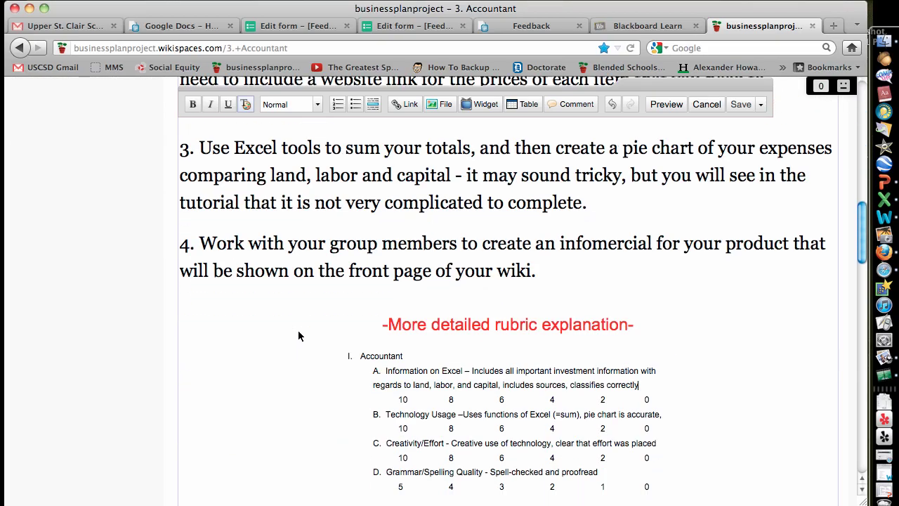
scroll(299, 335, down, 15)
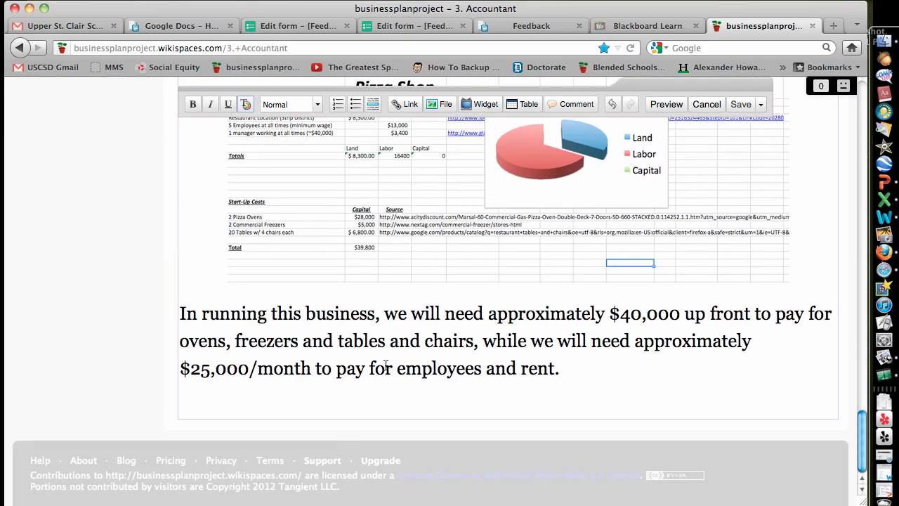
key(Return)
key(Return)
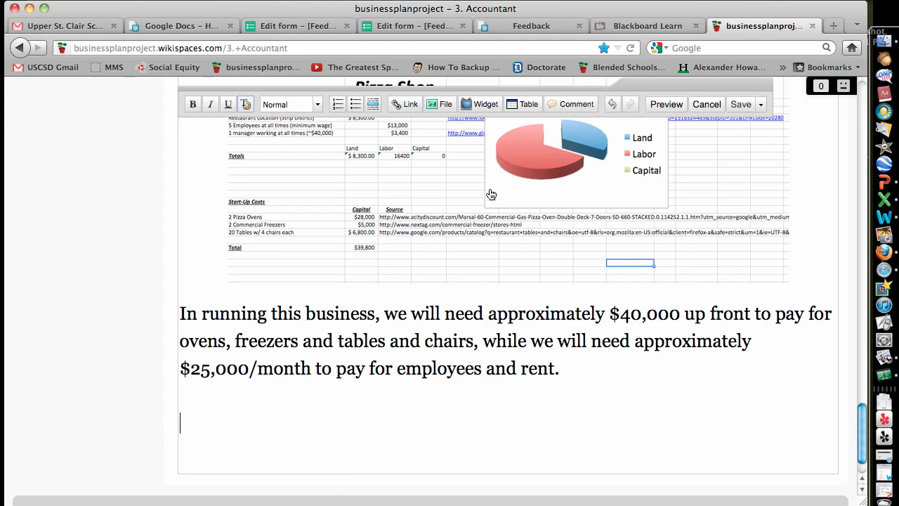
Step: Insert an Other HTML widget at the end of the page containing the form's copied iframe embed code
click(481, 106)
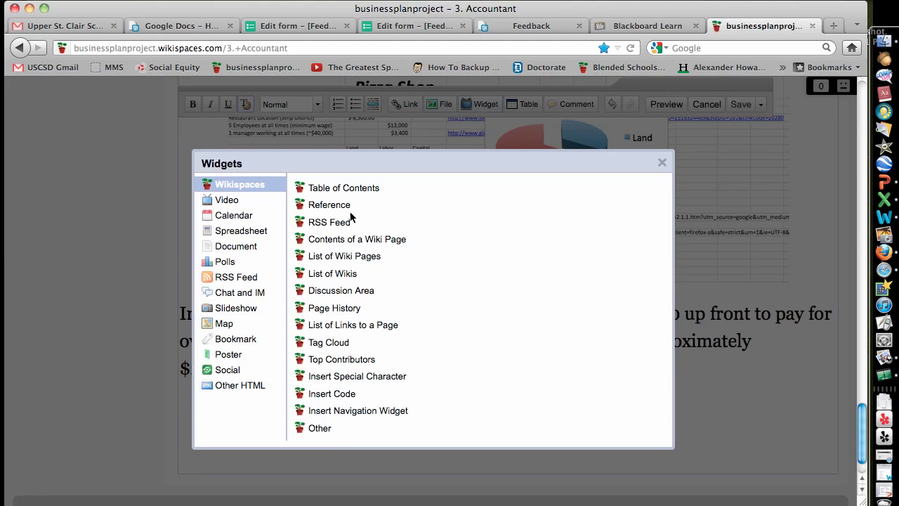
click(212, 202)
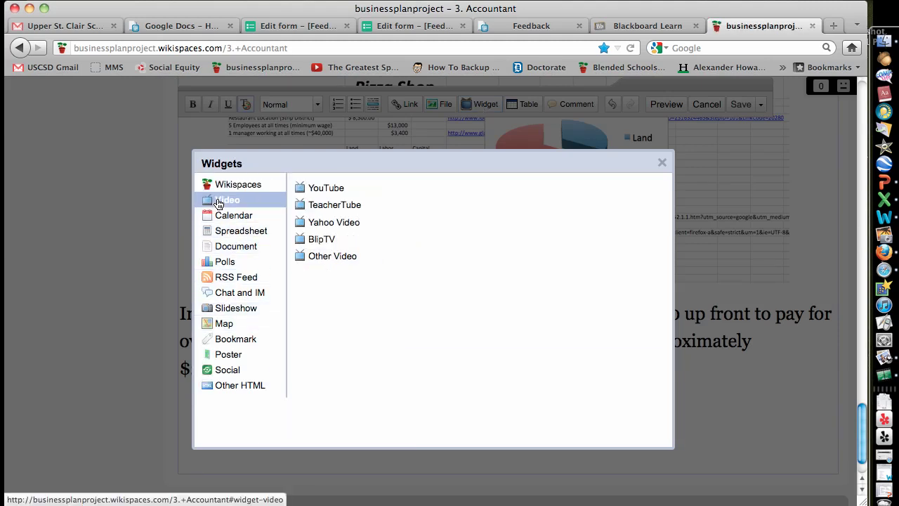
click(315, 188)
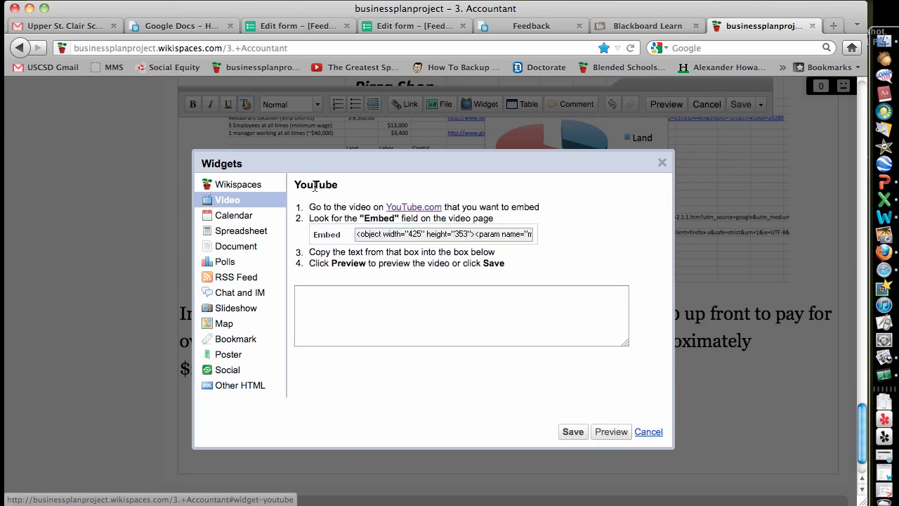
click(239, 386)
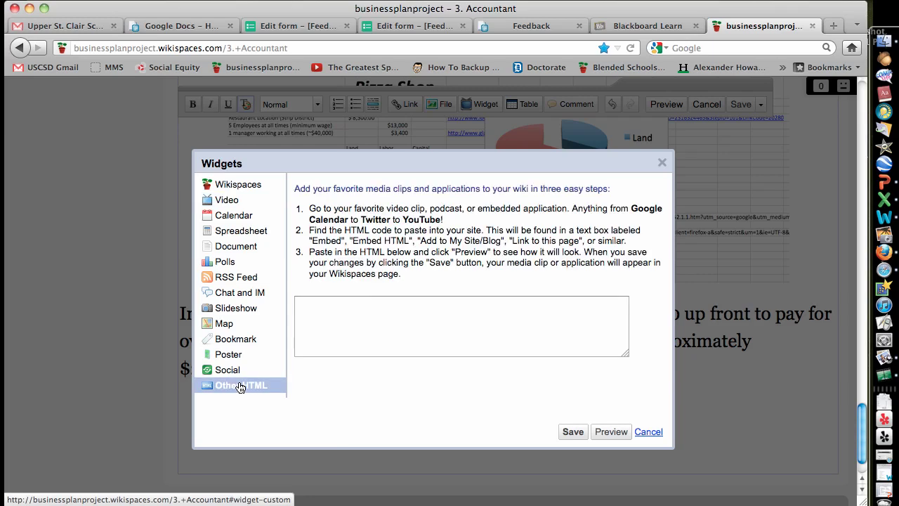
click(413, 322)
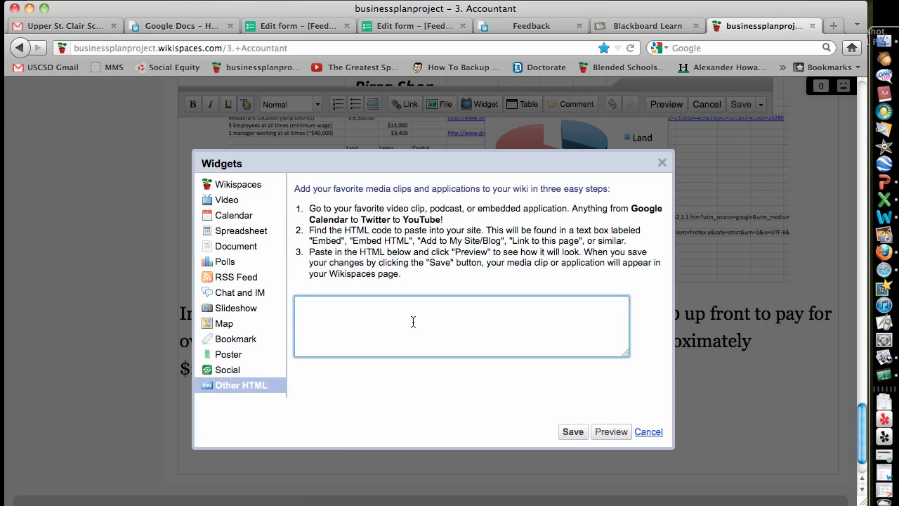
key(super+v)
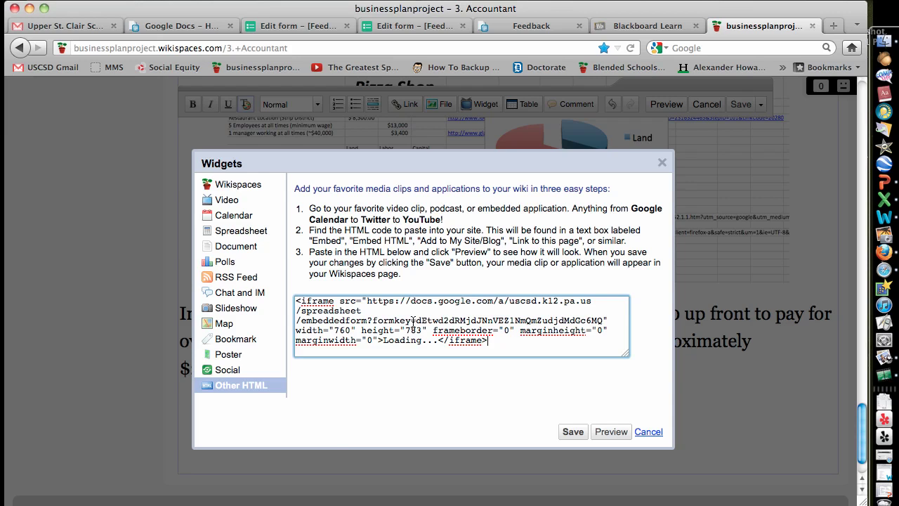
click(572, 432)
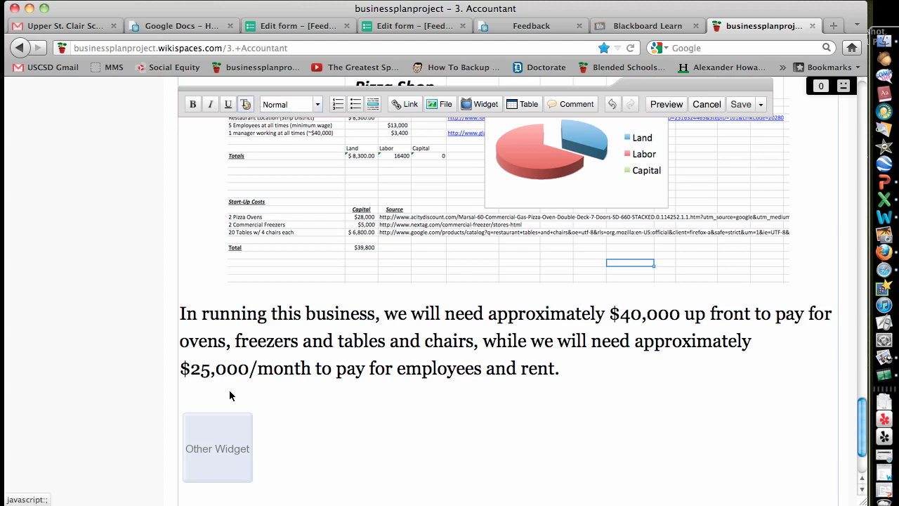
Step: Center the embedded form widget and save the Accountant page
click(236, 445)
click(235, 495)
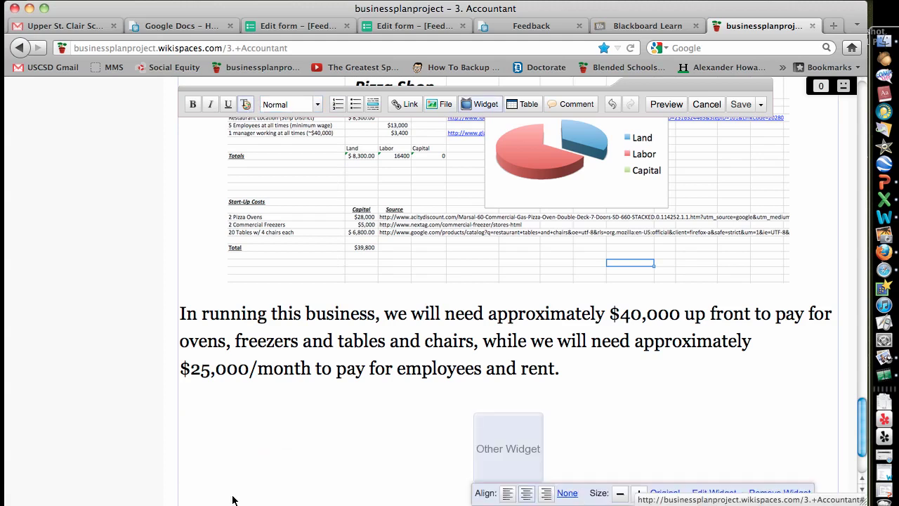
click(739, 111)
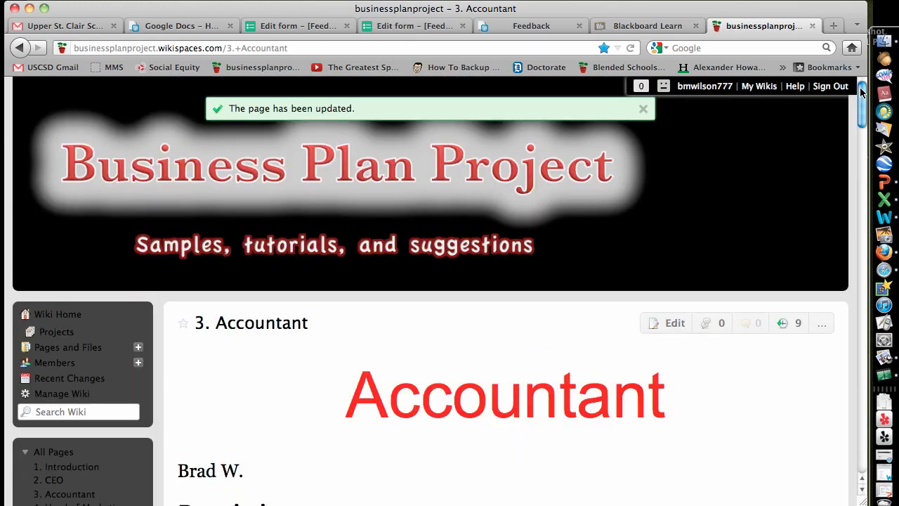
Step: Enter the test comment "jsgslgjslkjg" in the Feedback form embedded at the end of the Accountant page
click(863, 134)
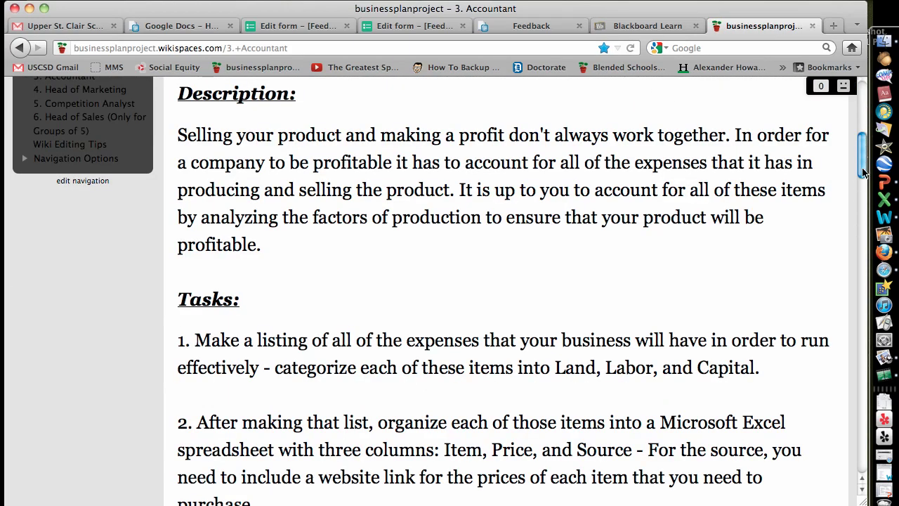
drag(866, 162, 865, 417)
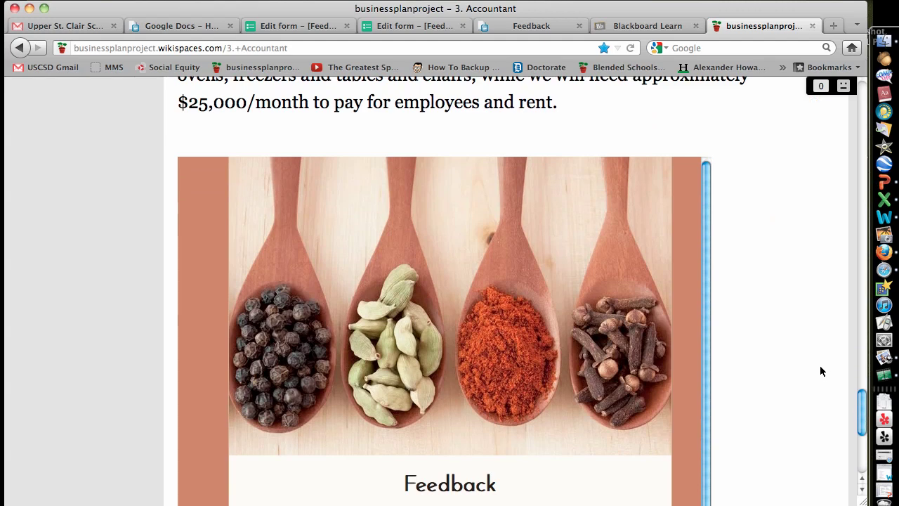
drag(709, 302, 704, 364)
click(552, 500)
text(jsgslgjslkjg)
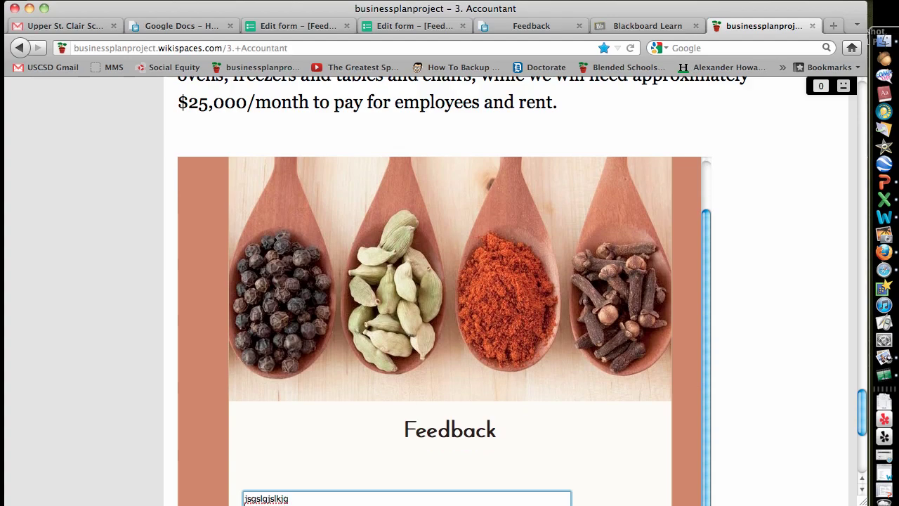
Step: Submit the test comment in the embedded Feedback form and check the confirmation shown in its place
scroll(450, 290, down, 3)
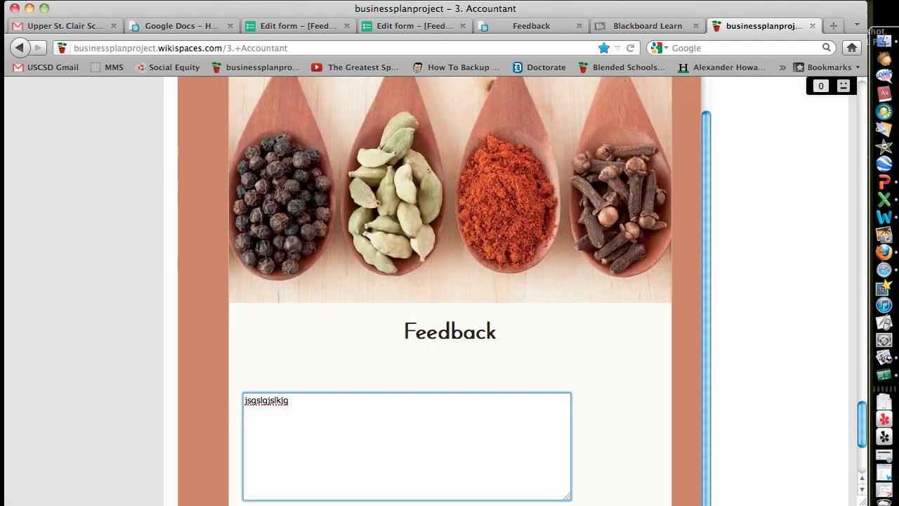
scroll(438, 426, down, 5)
click(276, 342)
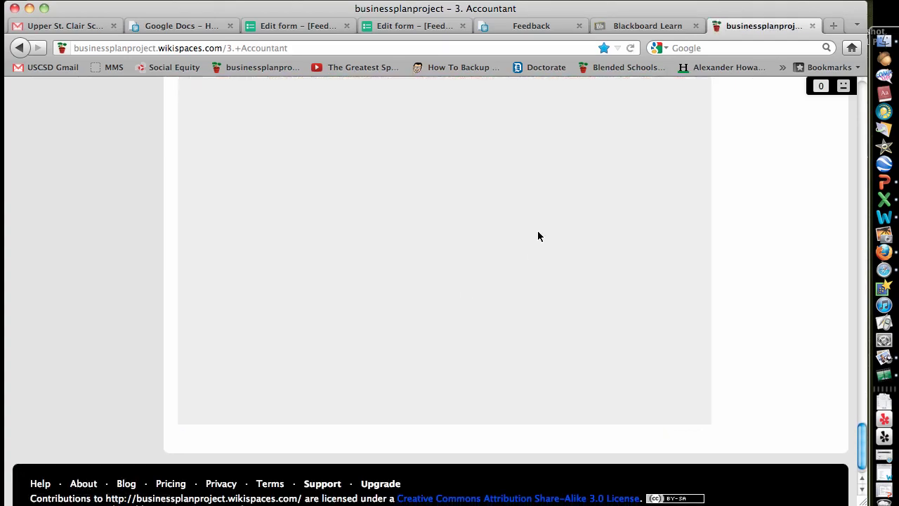
scroll(756, 267, up, 5)
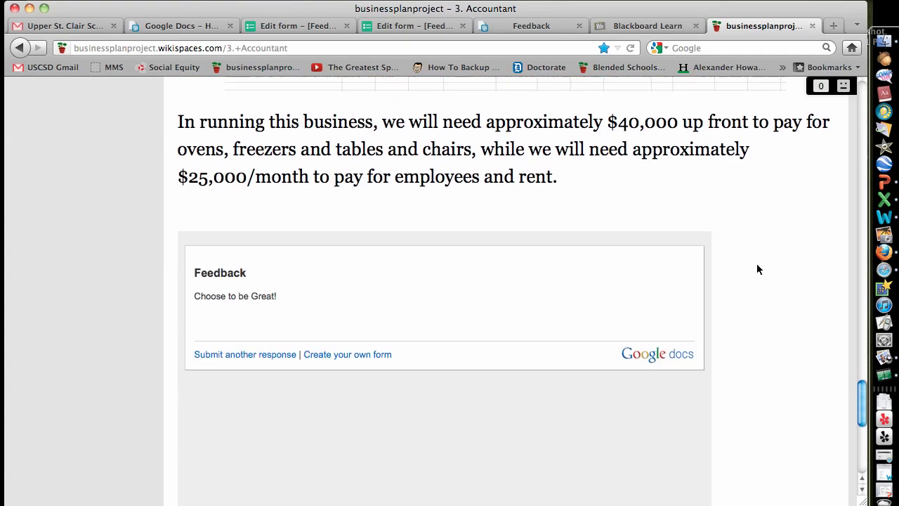
drag(195, 367, 294, 367)
click(295, 367)
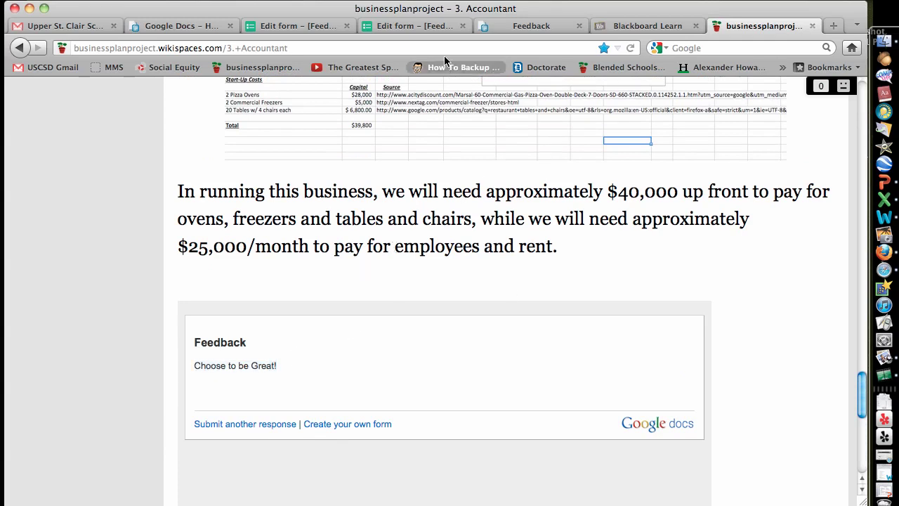
click(440, 31)
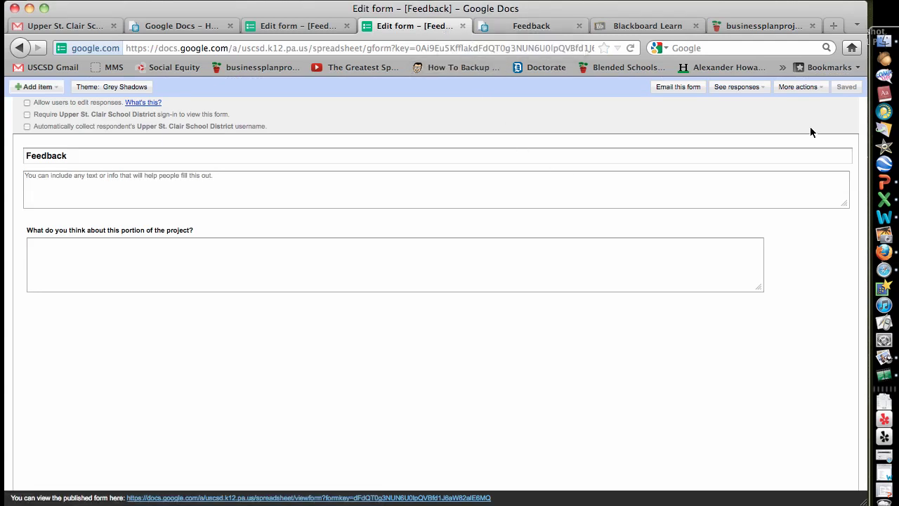
click(762, 91)
click(785, 90)
click(580, 144)
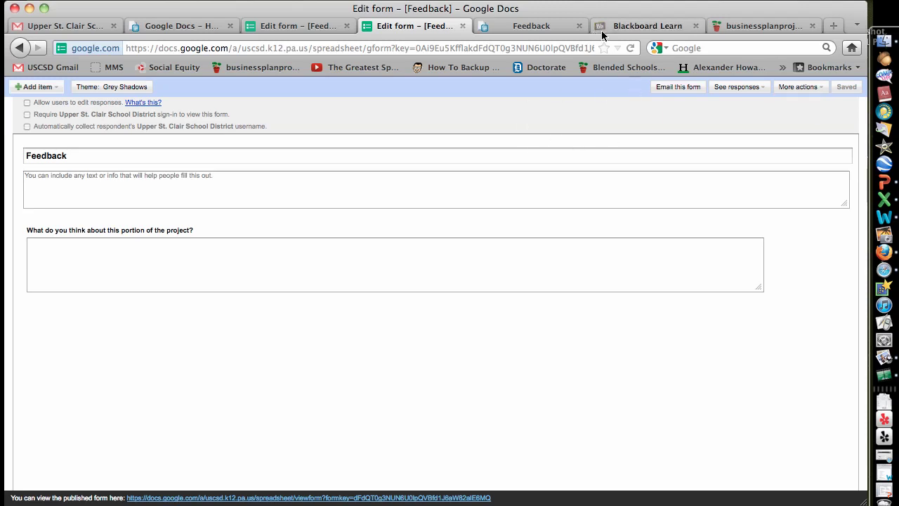
Step: Dismiss the Spices form's embed code, and open the Grey Shadows Feedback form's response spreadsheet with its first comment selected
click(319, 29)
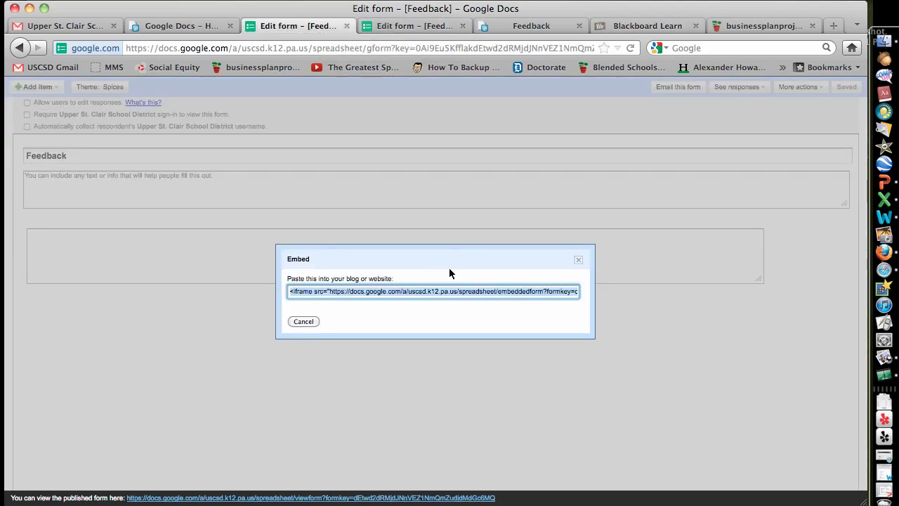
click(578, 261)
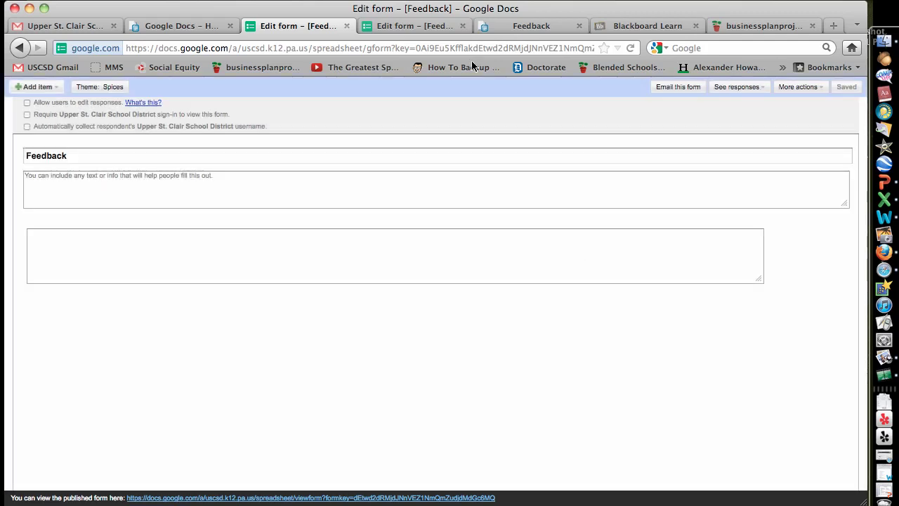
click(426, 30)
click(723, 87)
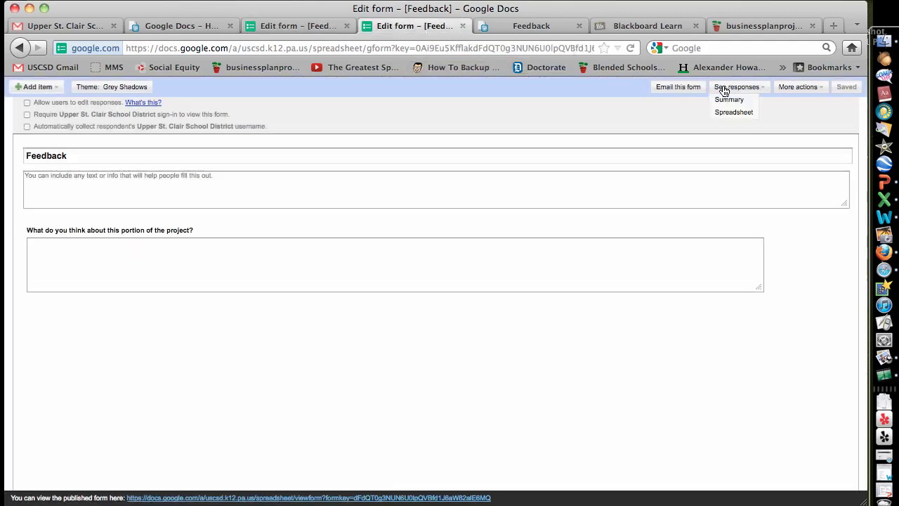
click(722, 114)
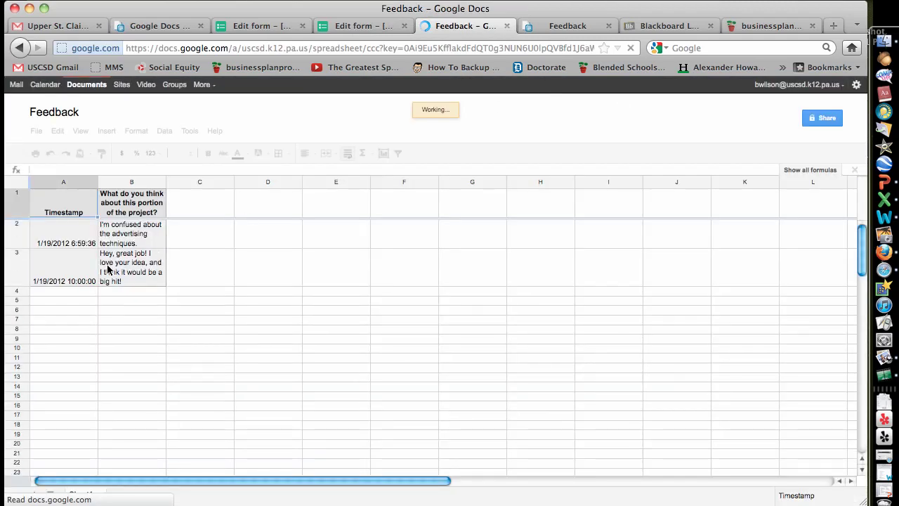
click(130, 245)
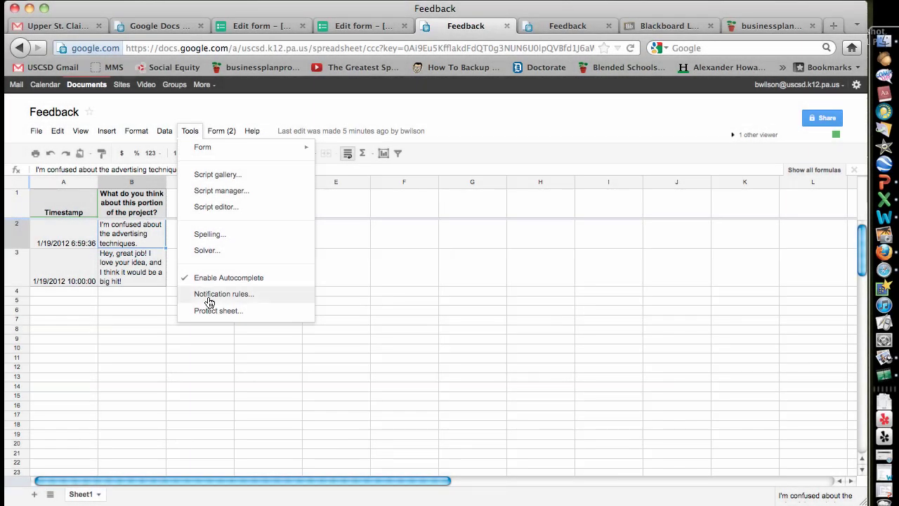
Step: Save a notification rule for the Feedback spreadsheet that emails right away when any changes are made, and finish the rule setup
click(209, 295)
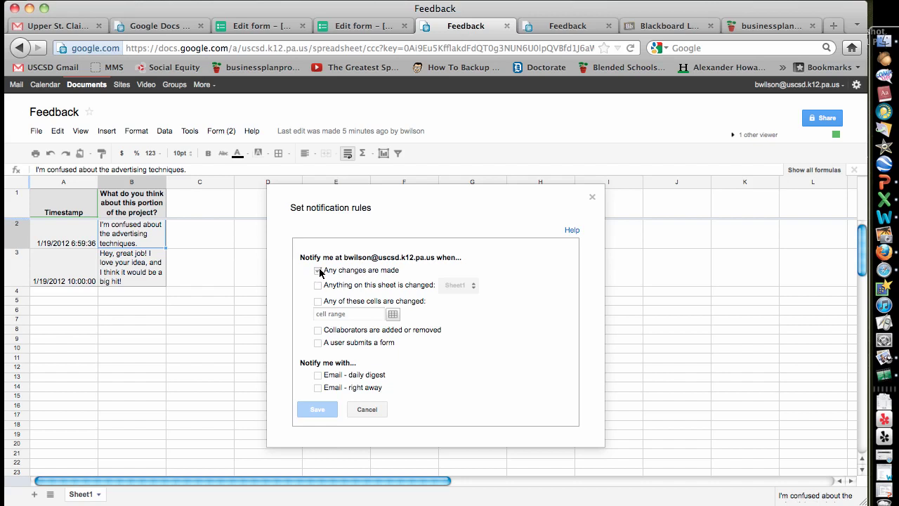
click(318, 374)
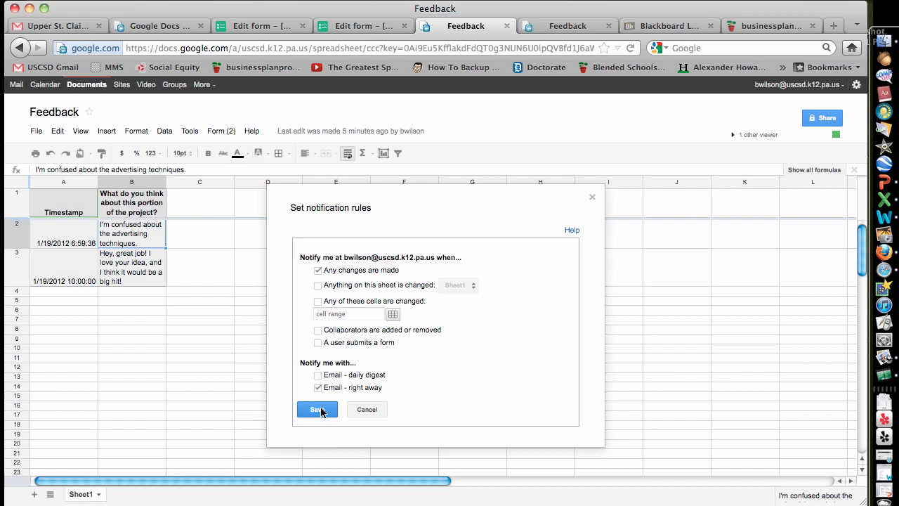
click(317, 410)
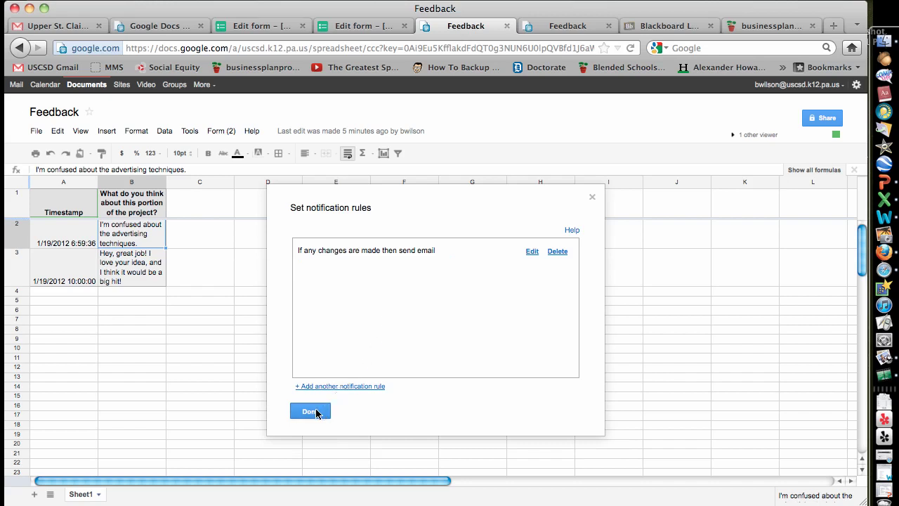
click(310, 412)
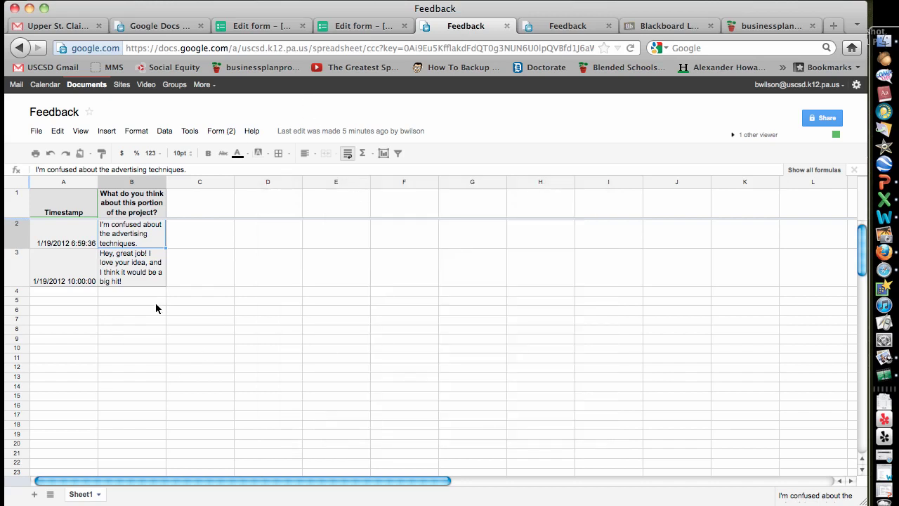